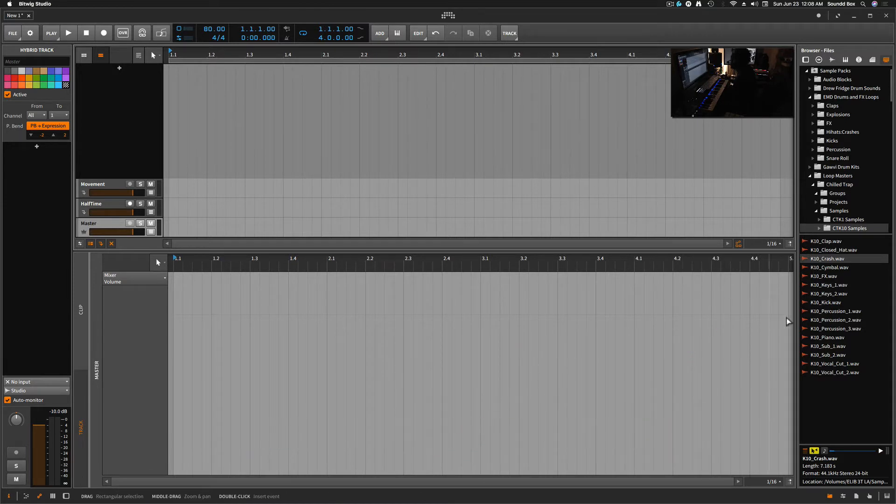
Step: Find the Sampler device in the browser, add it as a new instrument track and show its device chain
left_click(805, 61)
left_click(835, 71)
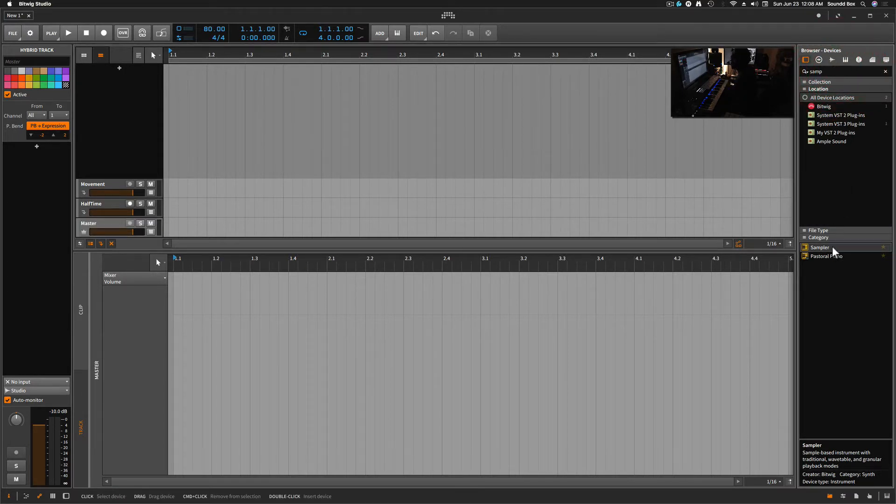
left_click_drag(820, 247, 539, 121)
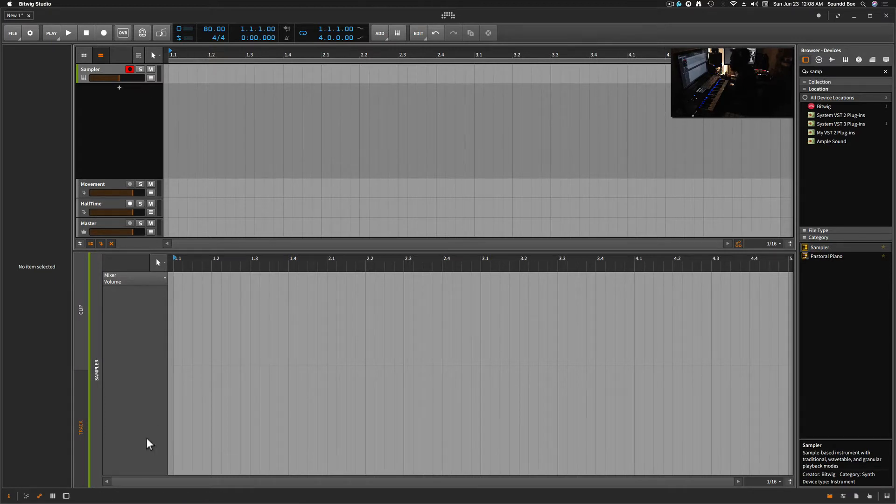
left_click(66, 496)
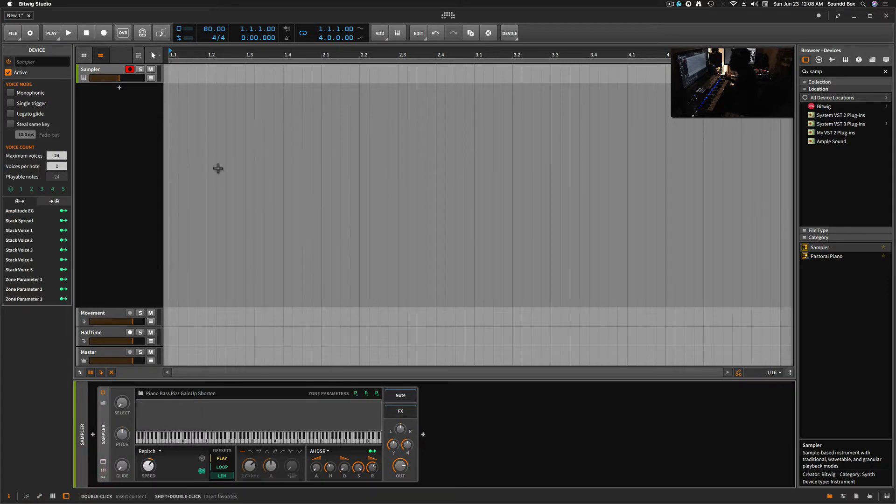
Step: Search the device browser for "drum" and add Drum Machine as a new track below the Sampler track
double_click(830, 70)
type("d")
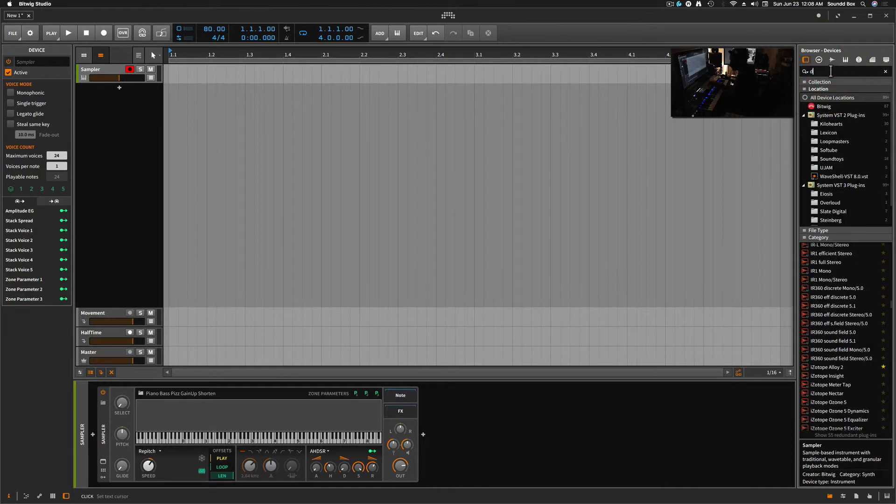
type("rum")
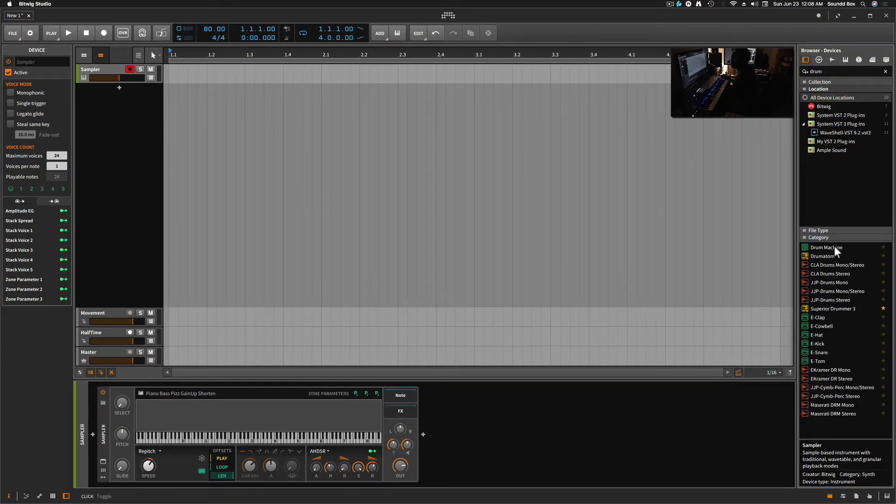
left_click_drag(833, 247, 547, 145)
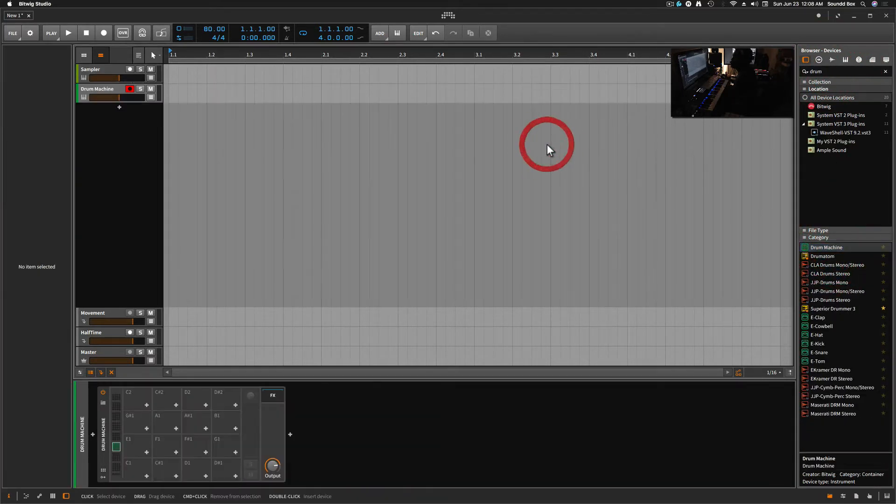
Step: Load K10_Clap.wav from the CTK10 Samples folder onto the Drum Machine's C#1 pad
left_click(887, 60)
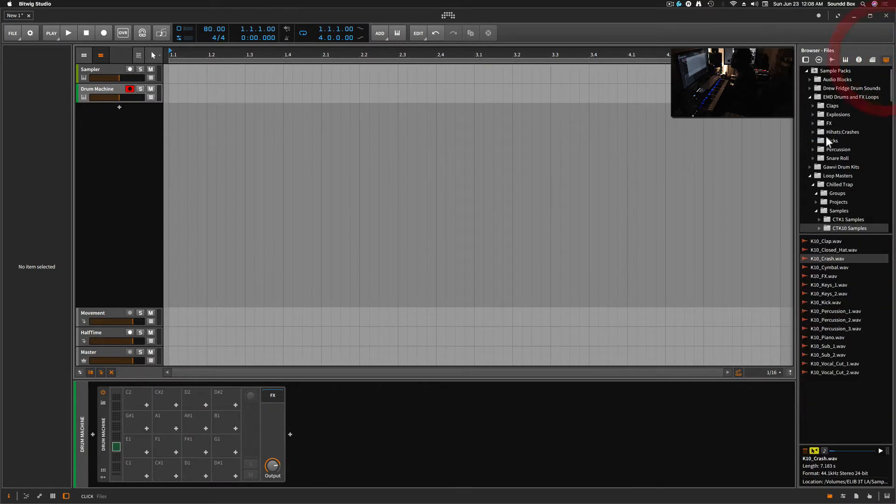
left_click(830, 239)
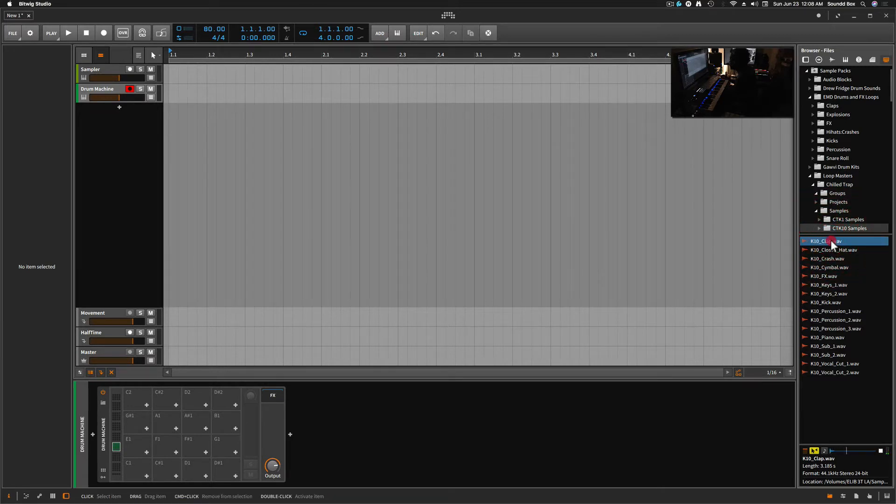
left_click_drag(831, 240, 207, 433)
left_click_drag(177, 470, 175, 469)
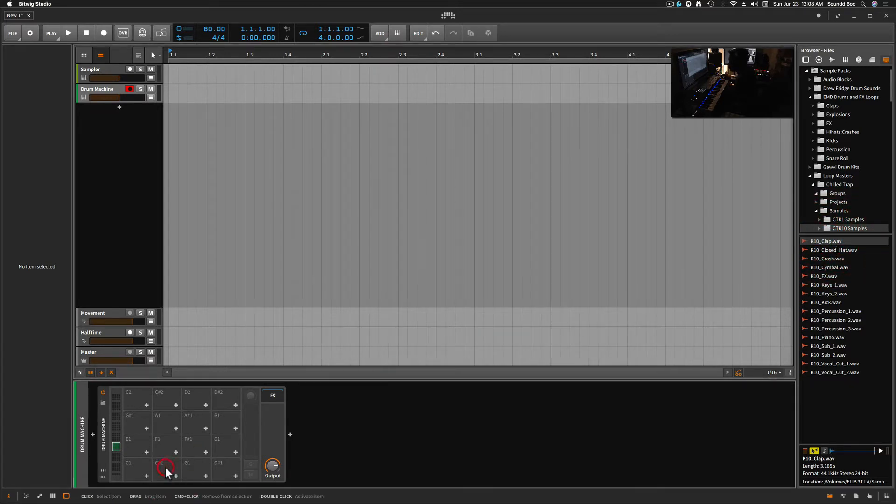
Step: Audition the cymbal, FX and crash samples, and load K10_Closed_Hat.wav onto pad F1 and K10_Kick.wav onto pad C1
left_click(831, 267)
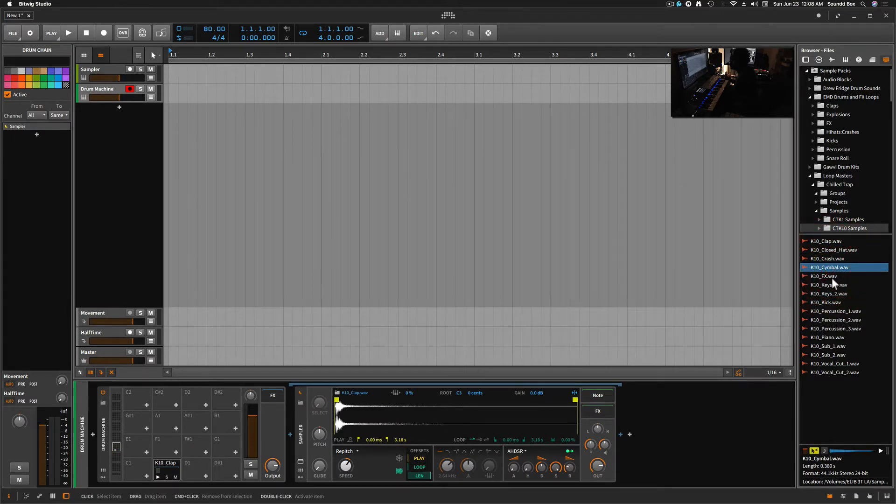
left_click(831, 275)
left_click(828, 259)
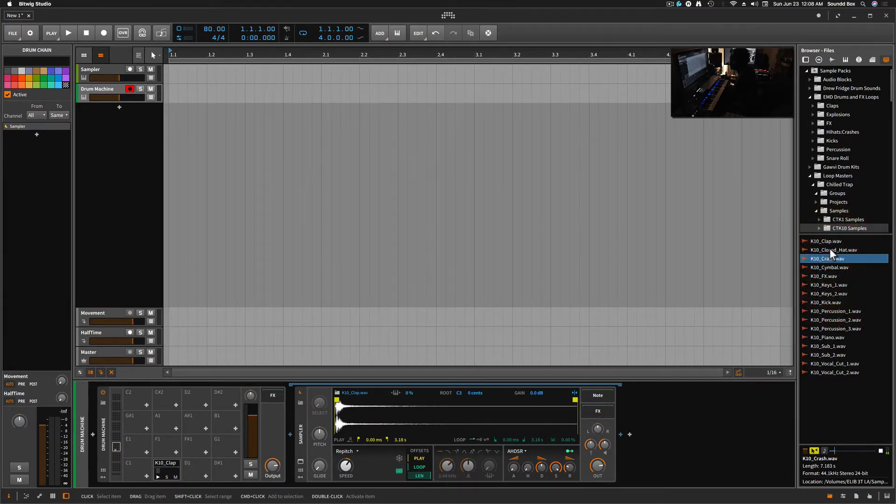
left_click_drag(830, 248, 168, 448)
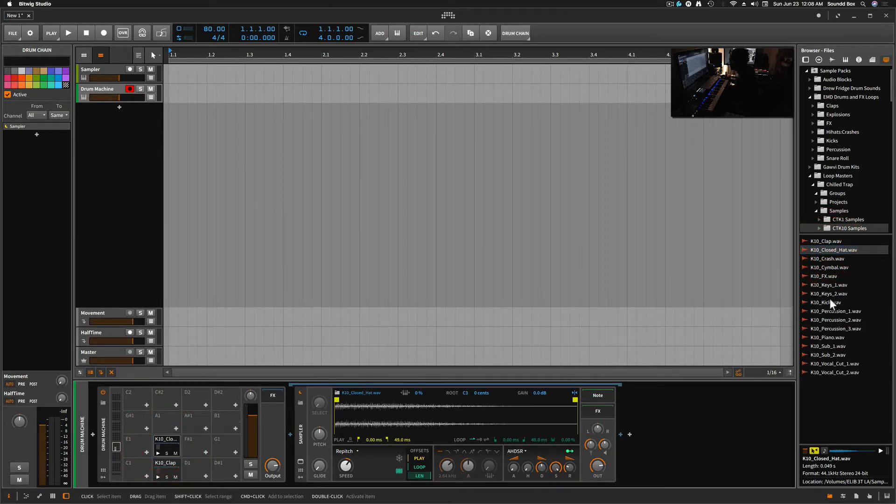
left_click_drag(830, 304, 176, 422)
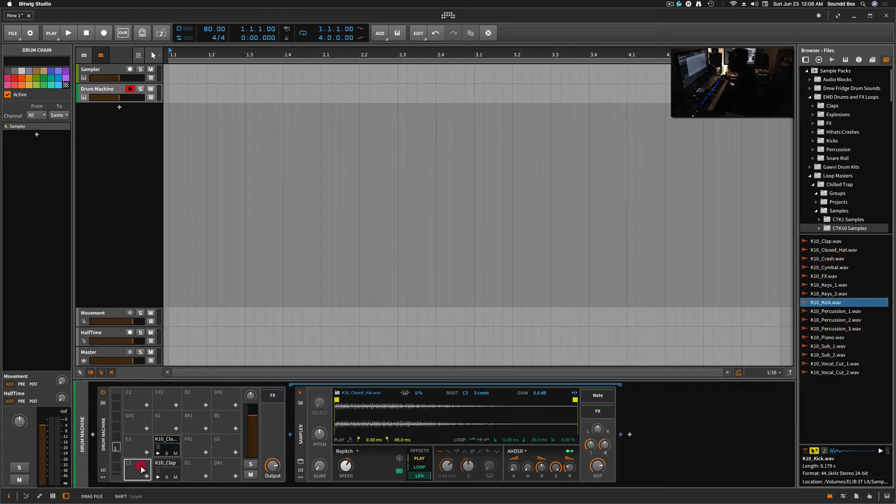
left_click_drag(141, 469, 140, 468)
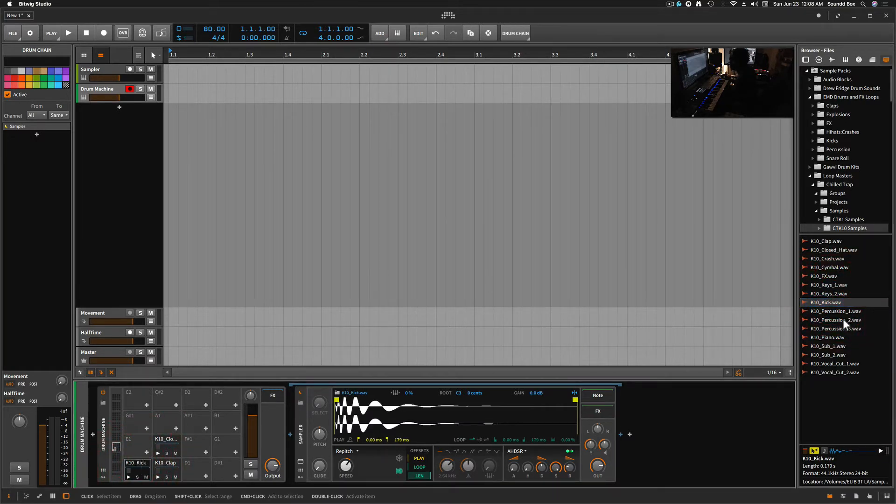
Step: Audition the two sub samples, and load K10_Sub_2.wav onto pad D1 and K10_Sub_1.wav onto pad D#1
left_click(840, 346)
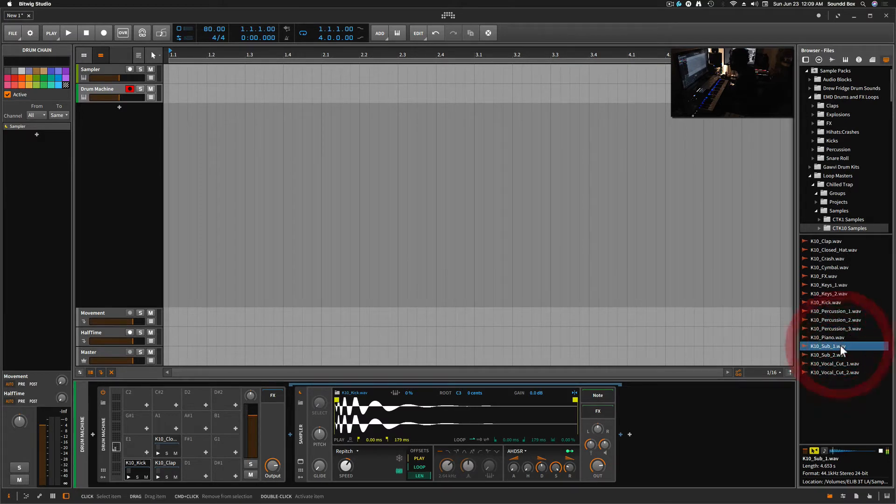
left_click(835, 355)
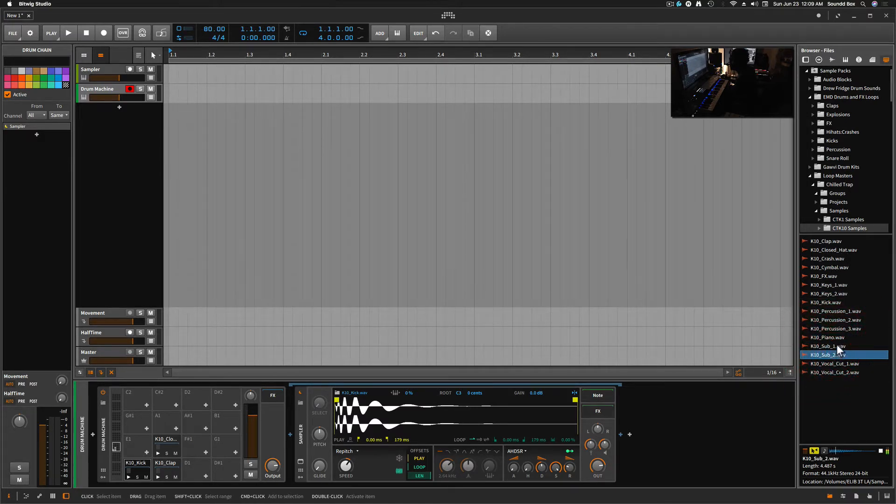
left_click_drag(838, 353, 201, 466)
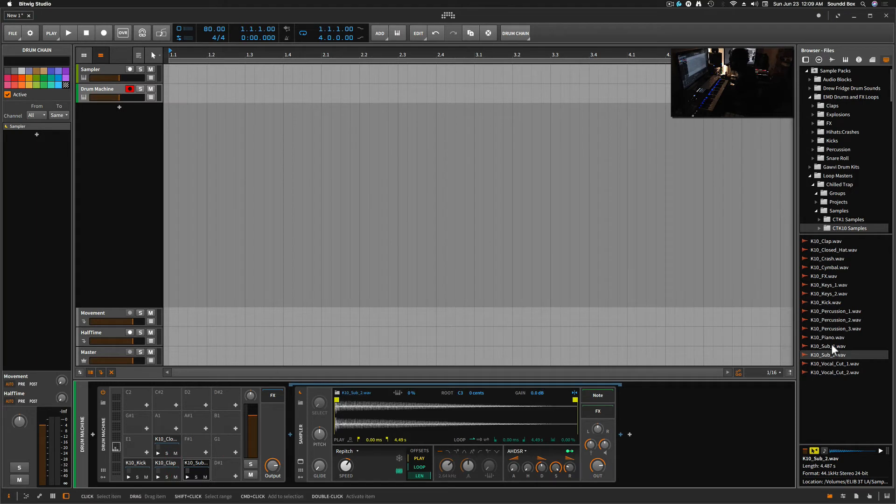
left_click_drag(834, 348, 232, 469)
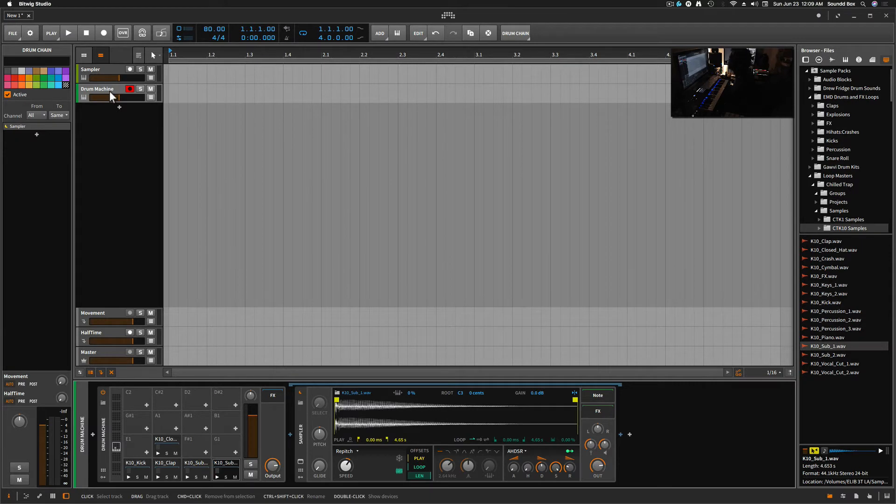
Step: Check the Sampler track, return to the Drum Machine track and test the recording count-in
left_click(107, 67)
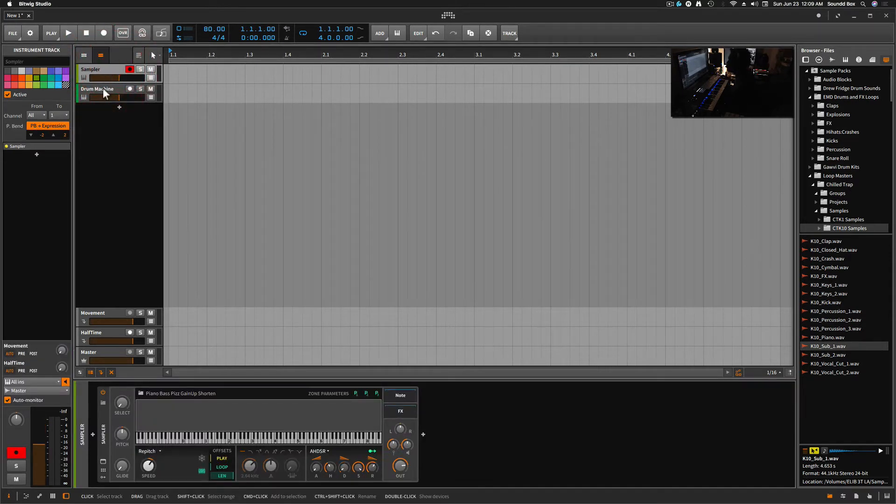
left_click(103, 88)
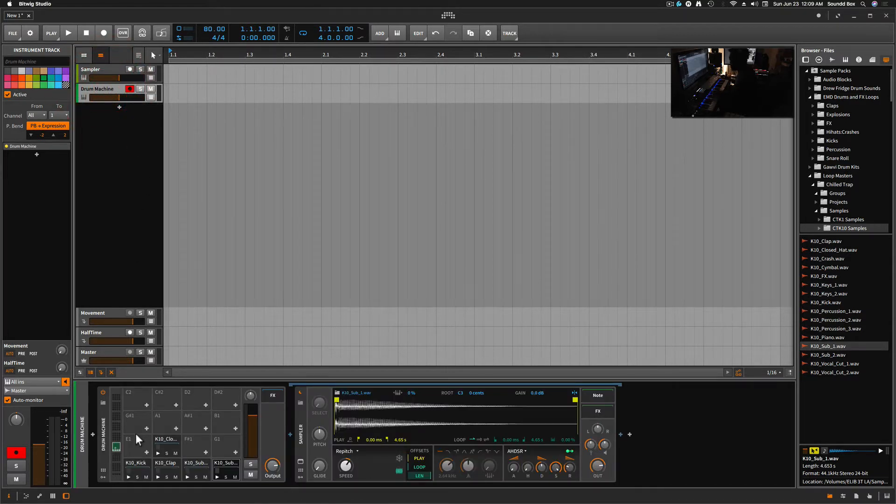
key("F9")
key("space")
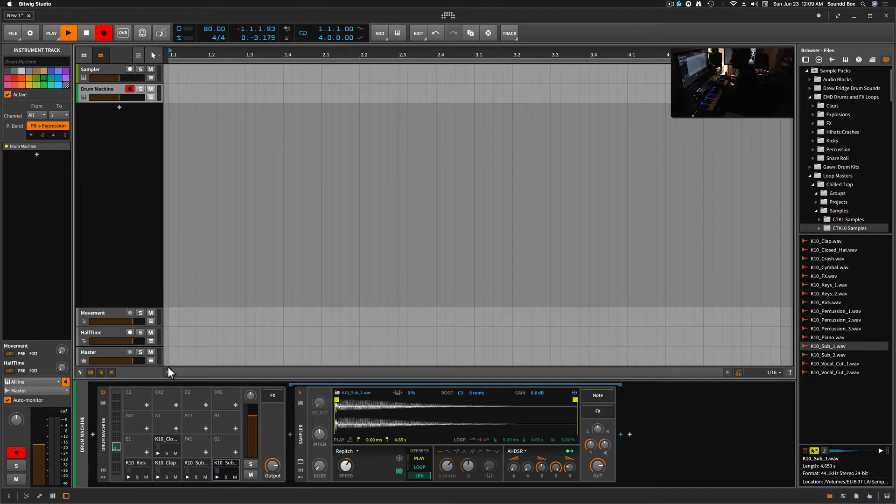
key("space")
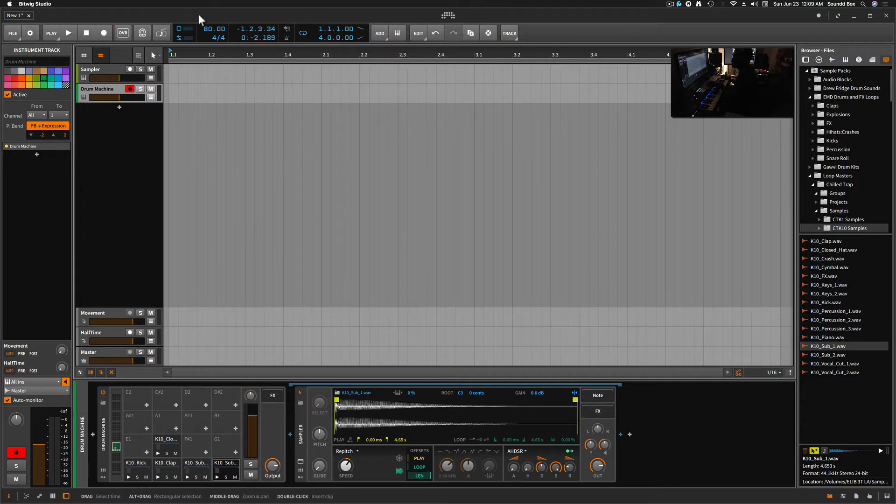
Step: Set the project tempo to 90 BPM, checking the recording count-in while adjusting it
left_click_drag(208, 29, 208, 24)
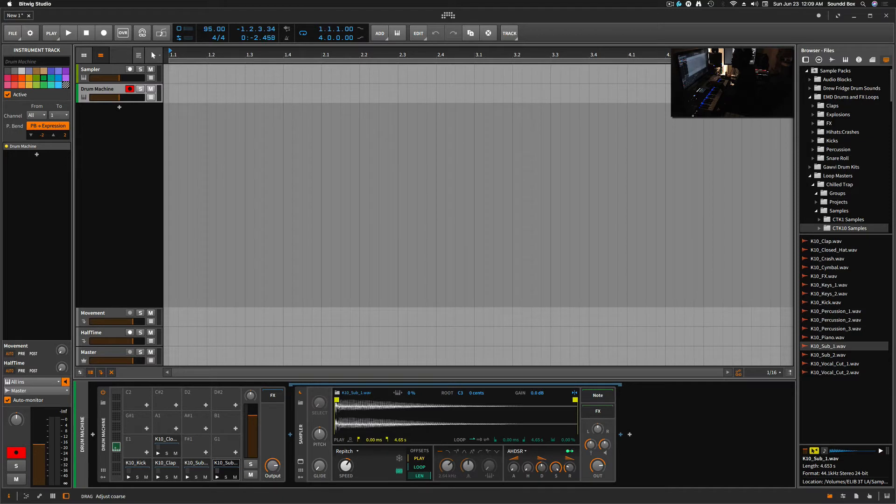
left_click_drag(208, 24, 208, 32)
key("F9")
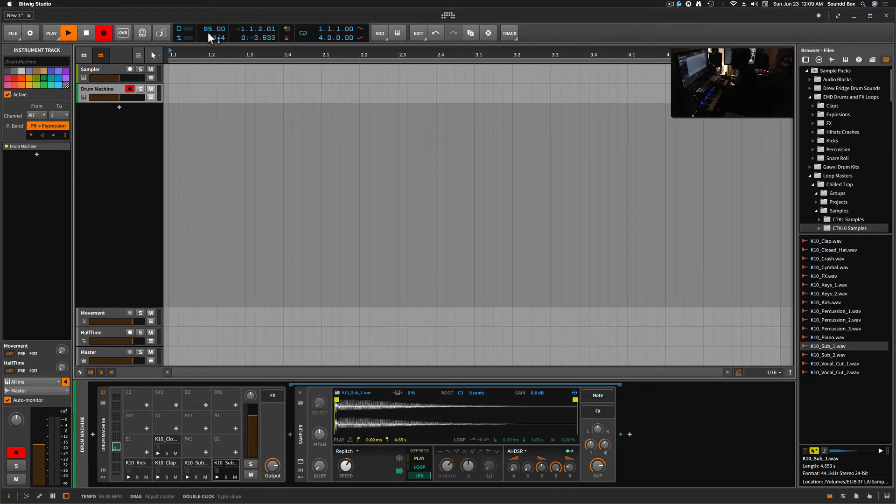
key("space")
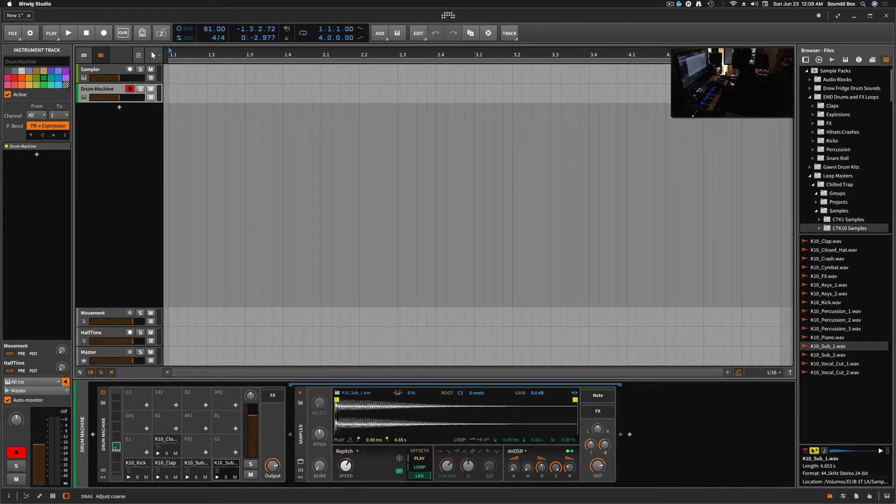
key("F9")
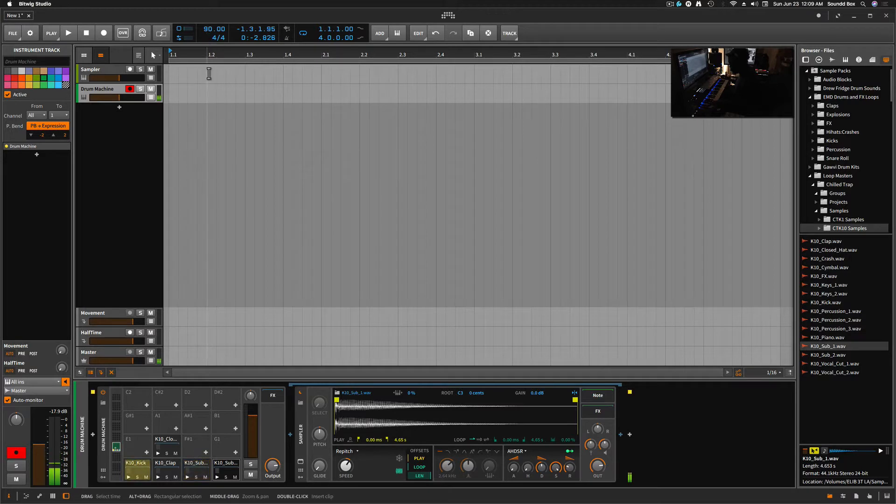
Step: Lower the K10_Clap pad's volume in the Drum Machine to balance it against the kick
left_click(172, 467)
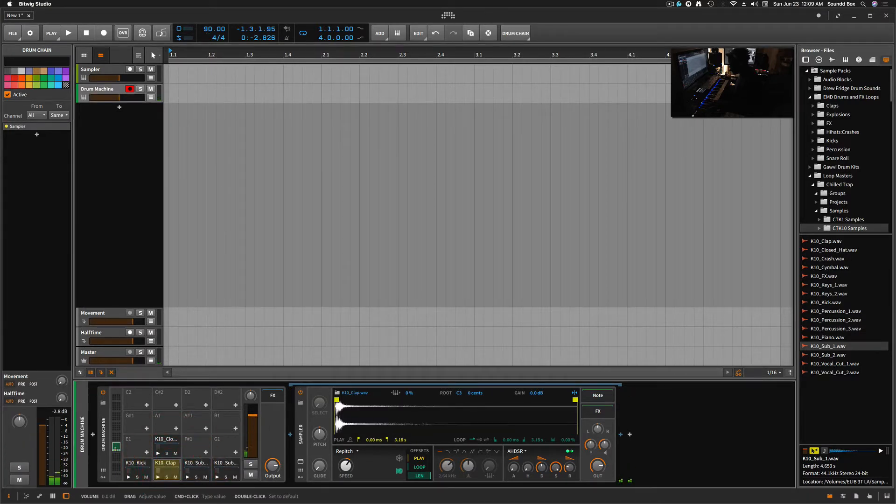
left_click_drag(254, 415, 253, 430)
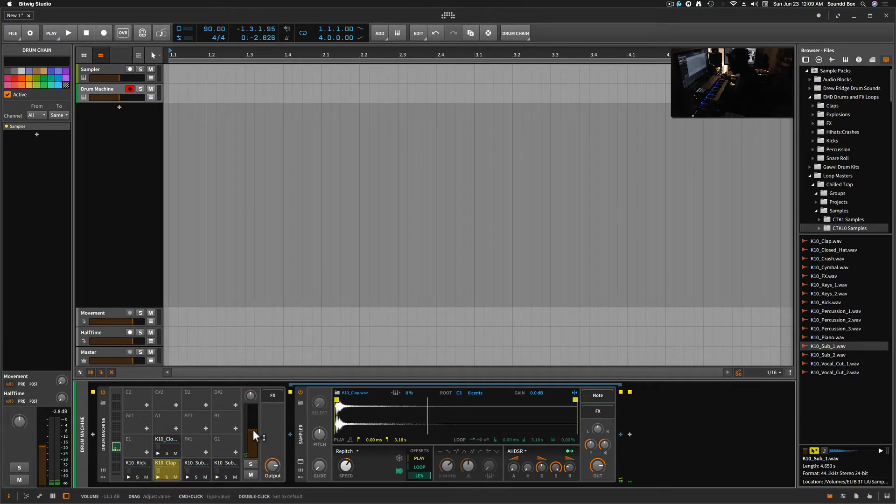
left_click(135, 468)
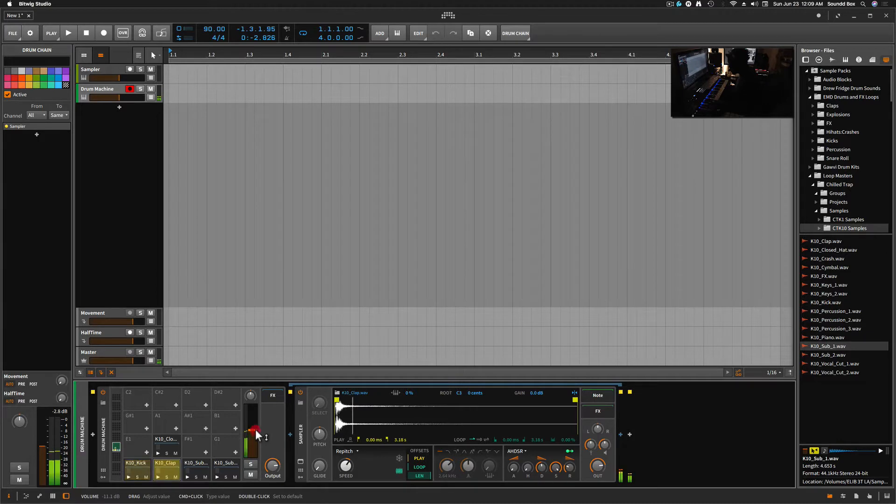
left_click_drag(256, 429, 253, 427)
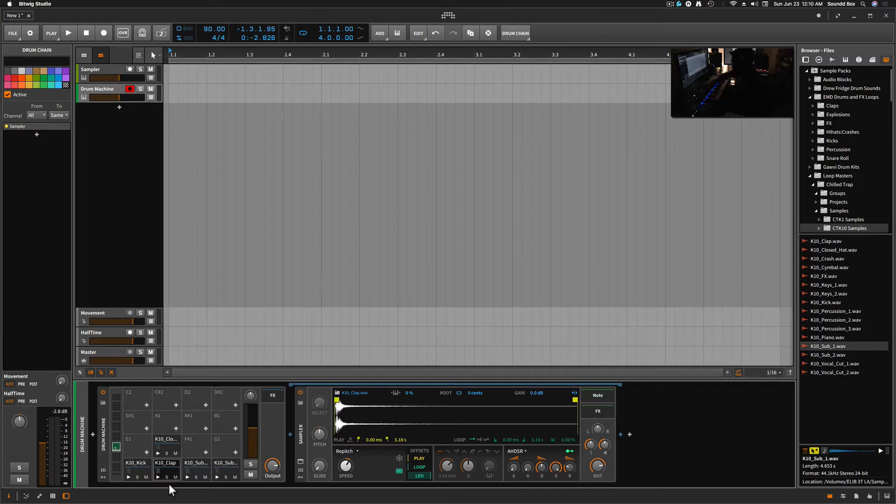
Step: Record a kick and clap pattern of about two bars on the Drum Machine track and open its clip for note editing
key("r")
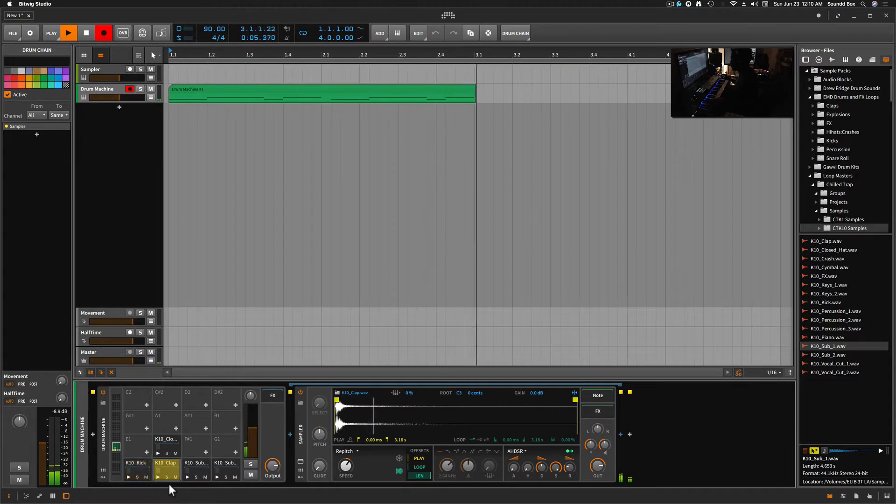
key("space")
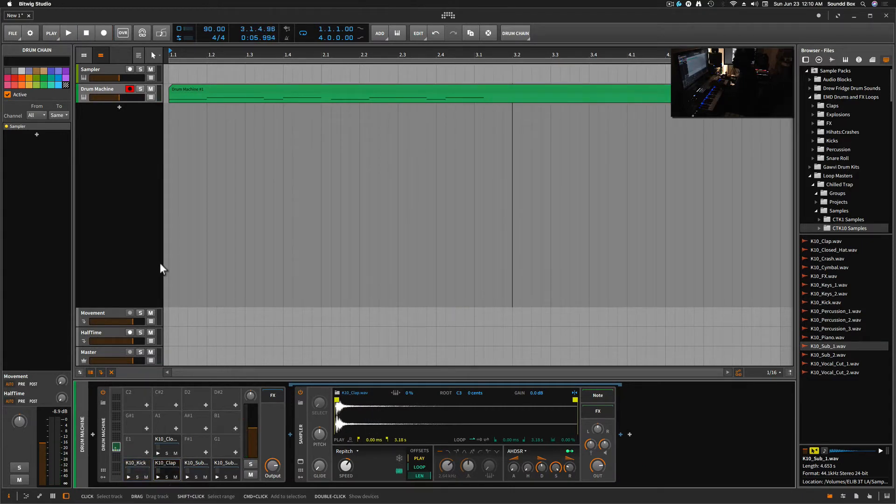
key("space")
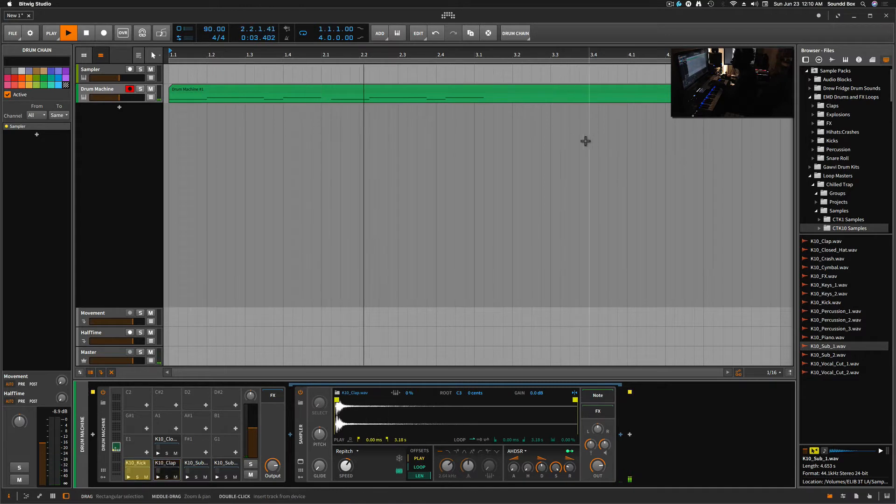
key("space")
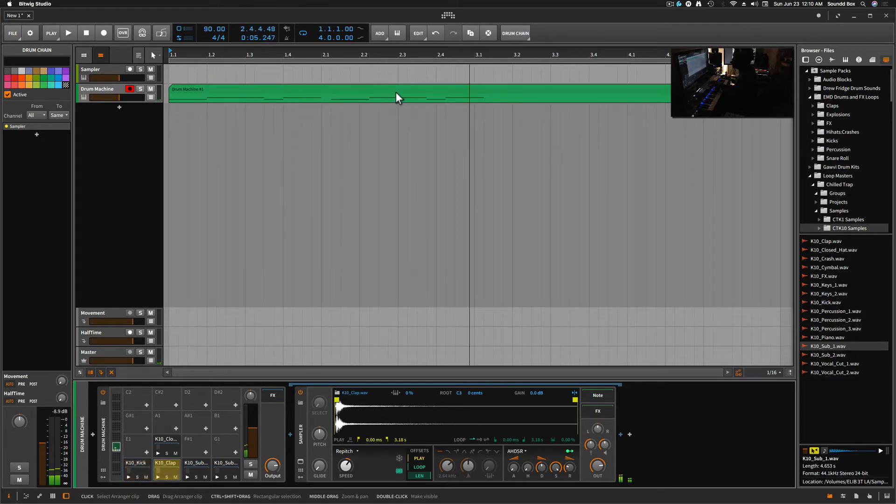
double_click(396, 94)
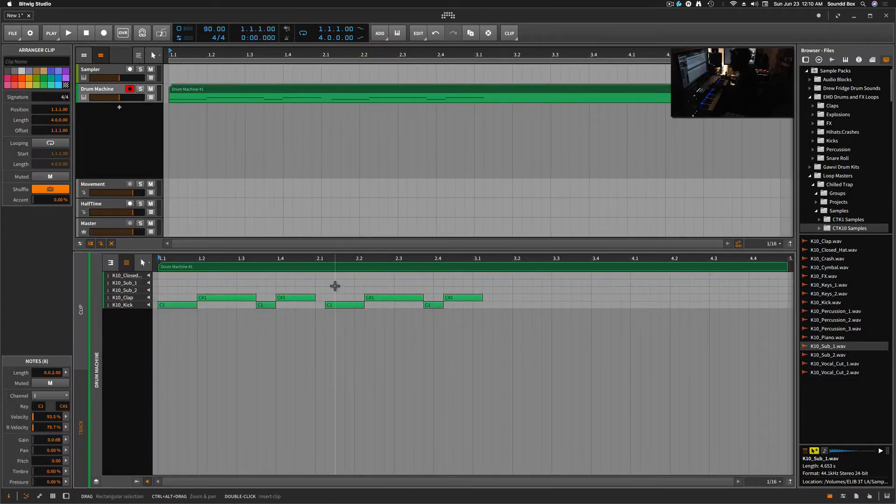
Step: Move the second bar's four kick and clap notes earlier to start at 2.1.1 and play the pattern
left_click_drag(334, 286, 483, 318)
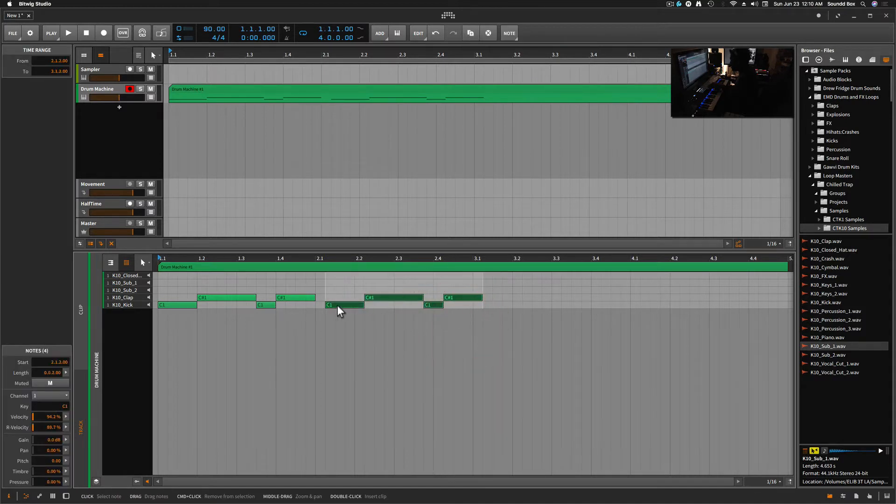
left_click_drag(338, 307, 322, 306)
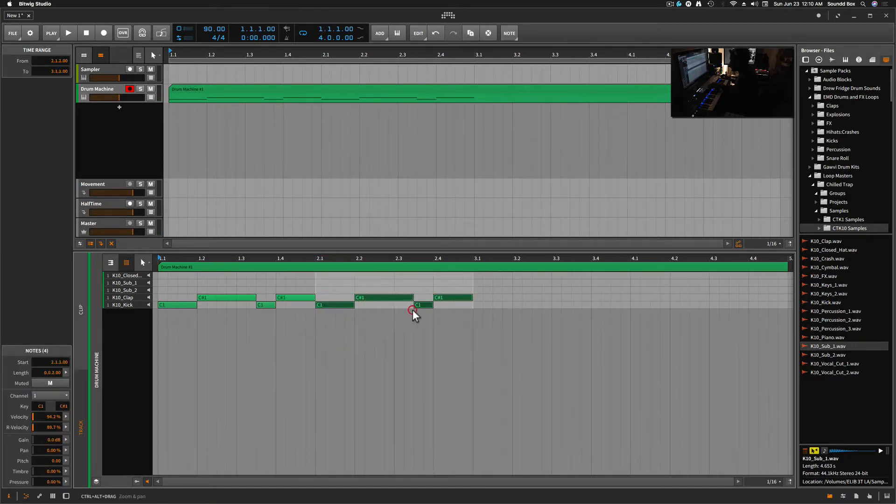
left_click(448, 320)
key("space")
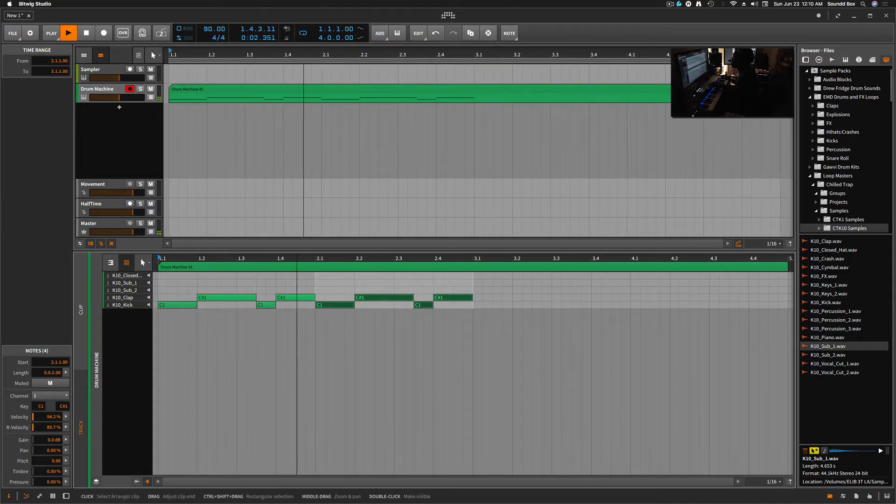
Step: Trim the Drum Machine clip to two bars and shorten the arranger loop region to the same two bars
left_click_drag(784, 98, 474, 106)
key("space")
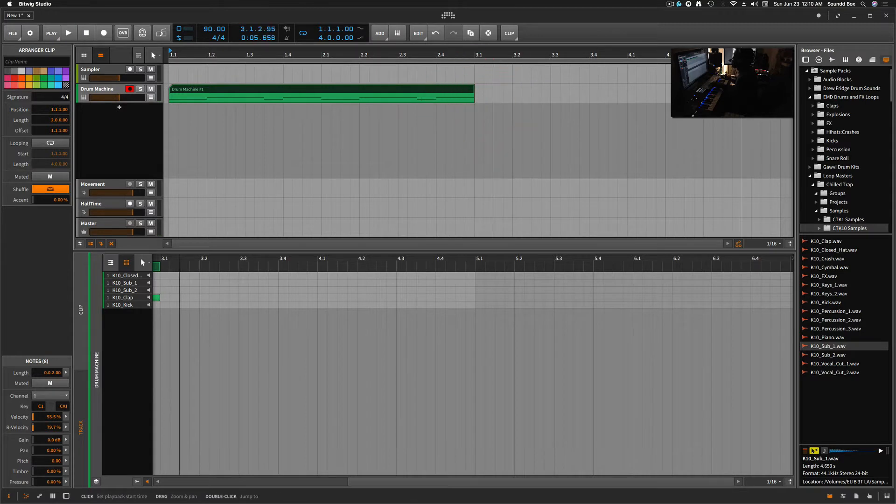
left_click_drag(780, 61, 474, 71)
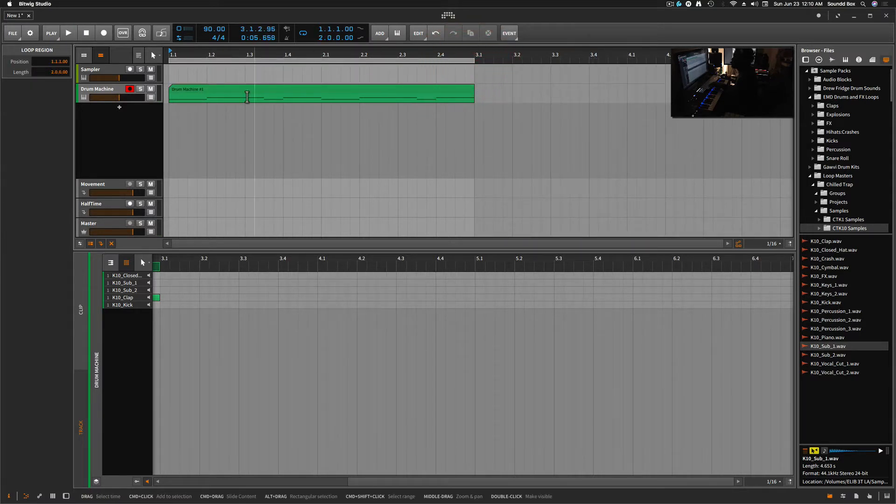
left_click(254, 158)
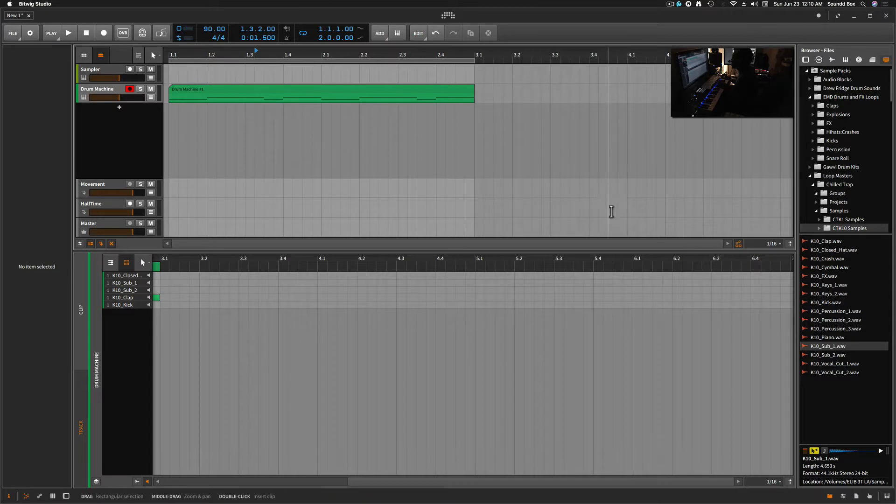
Step: Show the Sampler track's device and load K10_Sub_1.wav into it
left_click(103, 71)
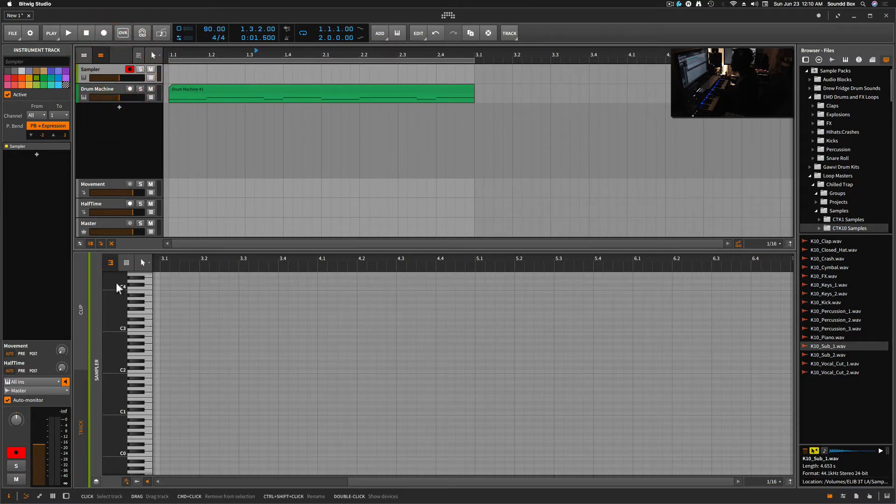
left_click(66, 496)
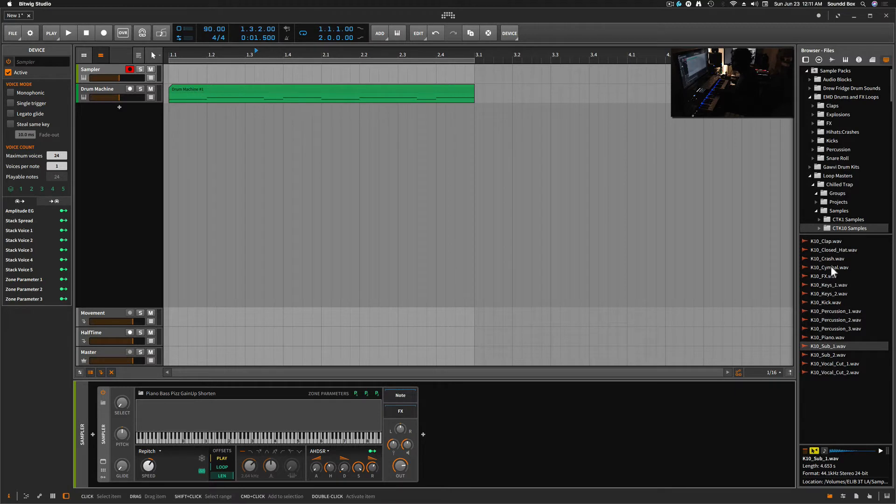
left_click(837, 355)
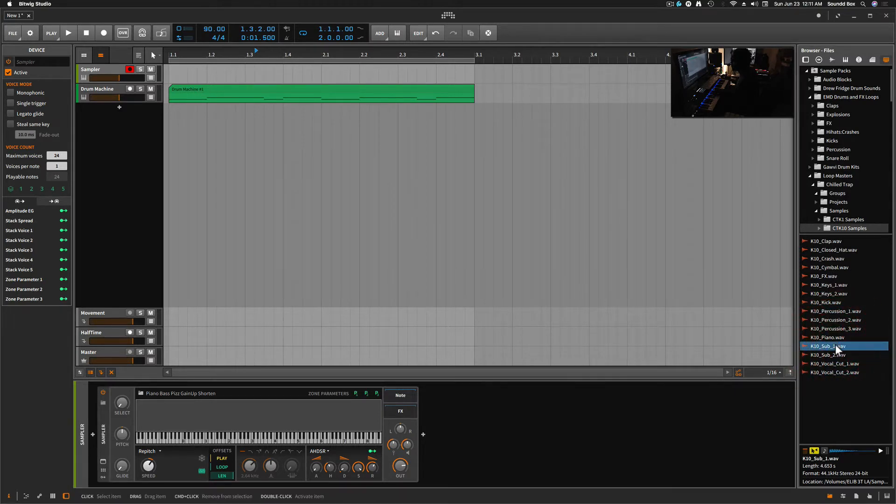
left_click(835, 347)
left_click_drag(835, 350, 290, 420)
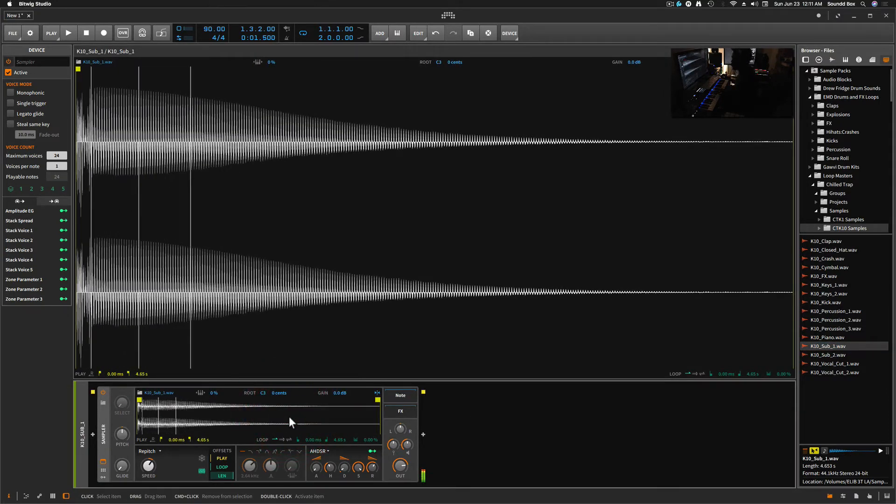
Step: Set the Sampler's key tracking to 100 % and enable Monophonic voice mode, returning to the arranger
left_click(201, 393)
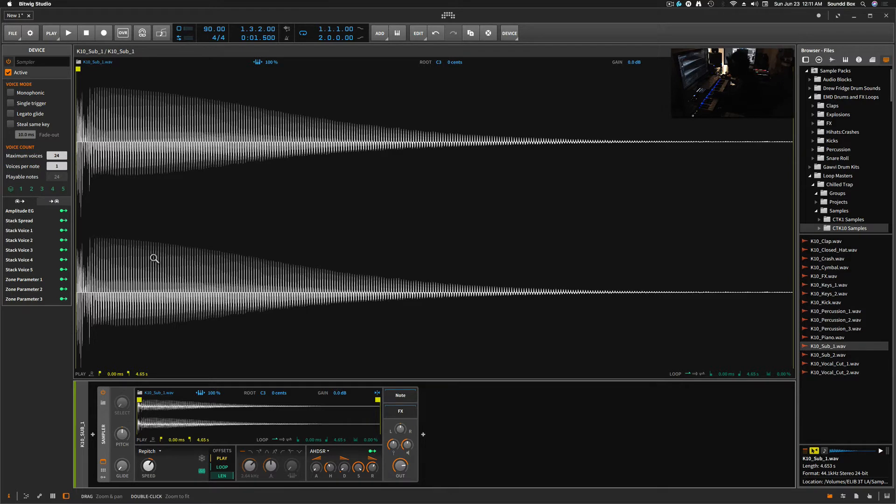
left_click(10, 93)
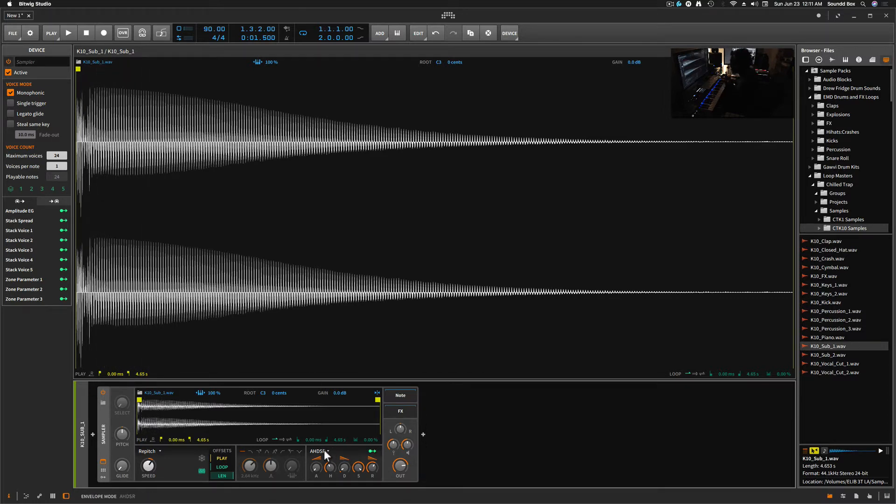
left_click(795, 59)
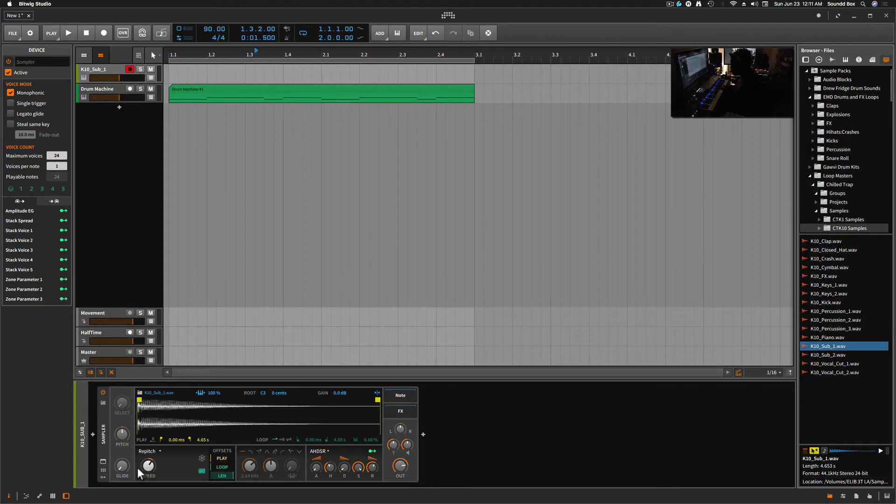
Step: Raise the Sampler's Glide to about 380 ms and enable Single trigger, testing the sub bass over the drum loop
left_click_drag(124, 467, 121, 458)
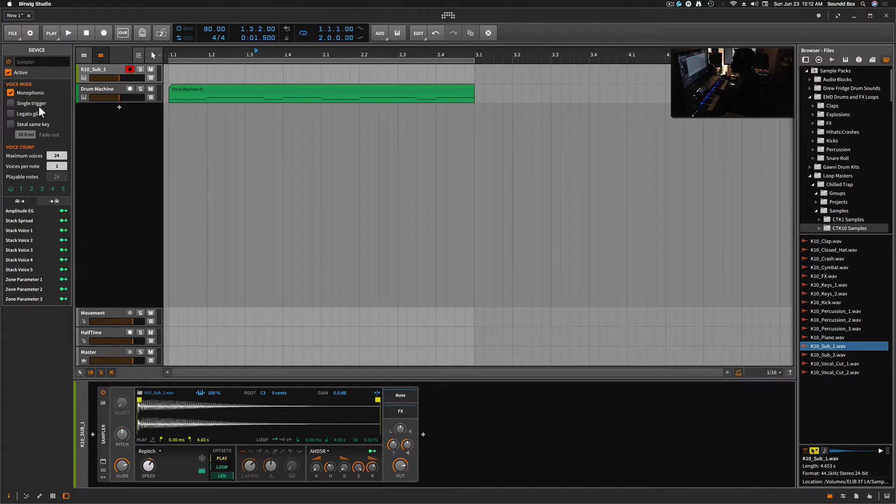
left_click(10, 103)
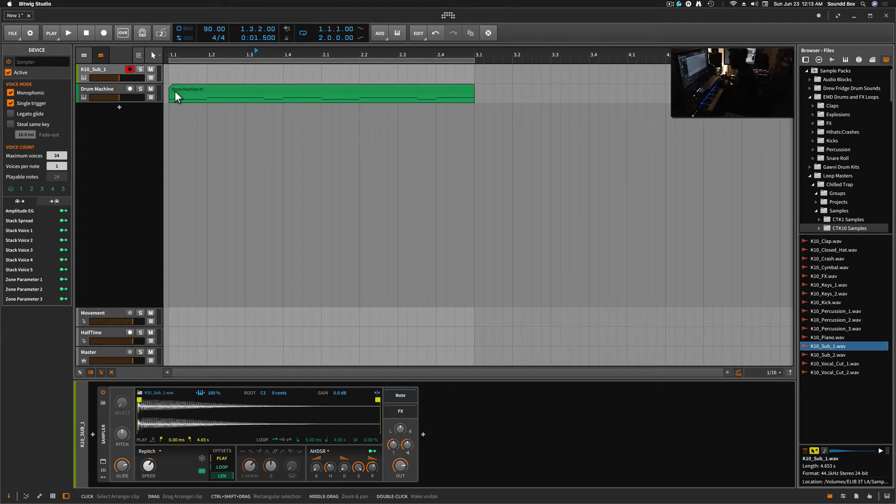
key("space")
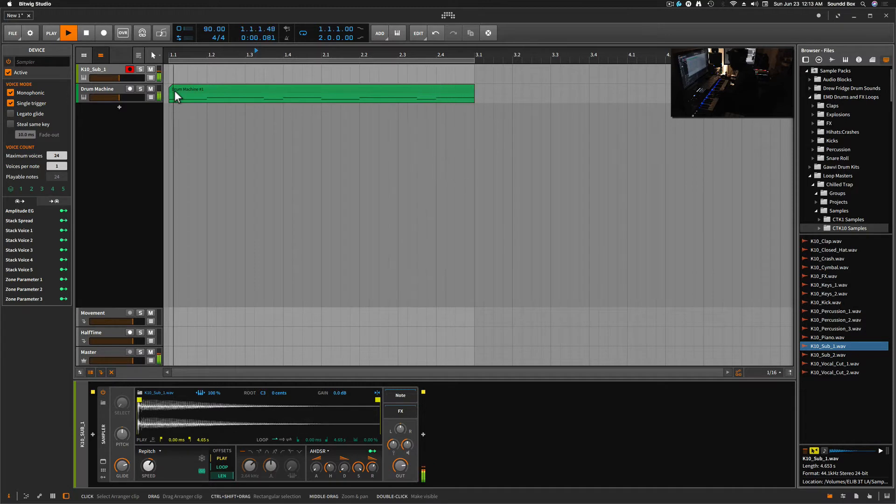
key("space")
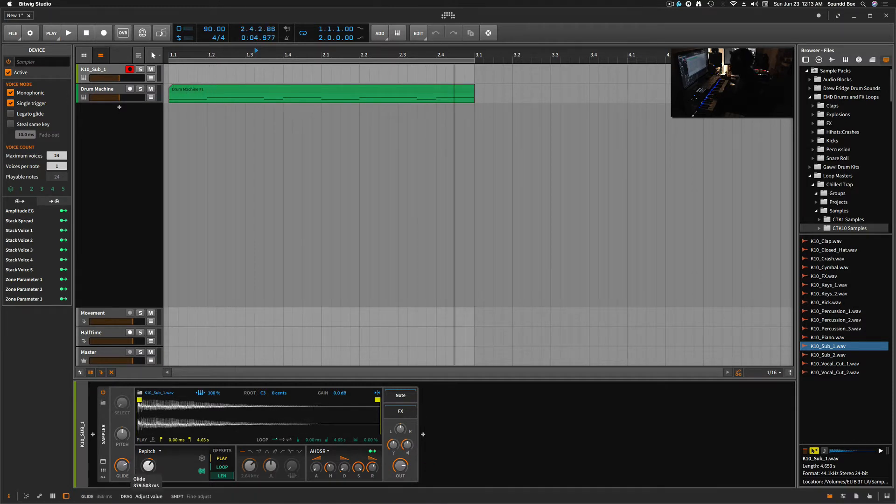
Step: Record a two-bar bass line on the K10_Sub_1 track with Glide at about 179 ms, and raise the Glide during playback
mouse_move(121, 465)
left_mouse_down()
mouse_move(122, 485)
mouse_move(122, 465)
left_mouse_up()
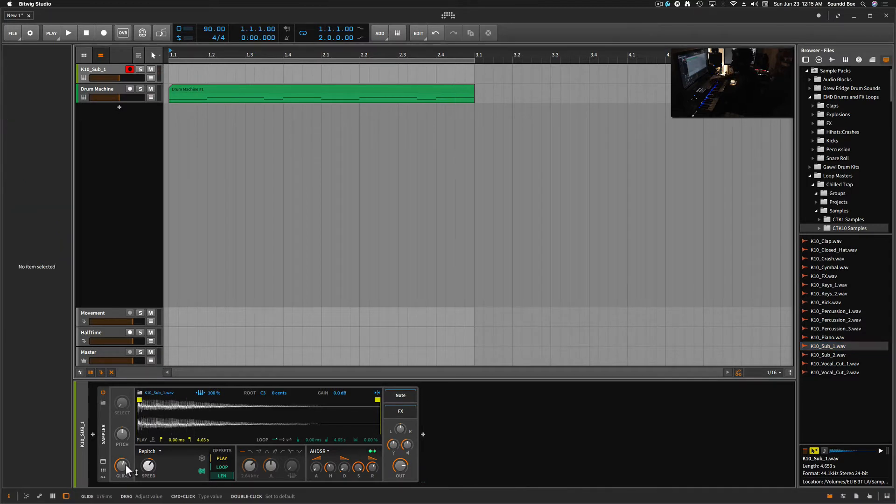
key("shift+r")
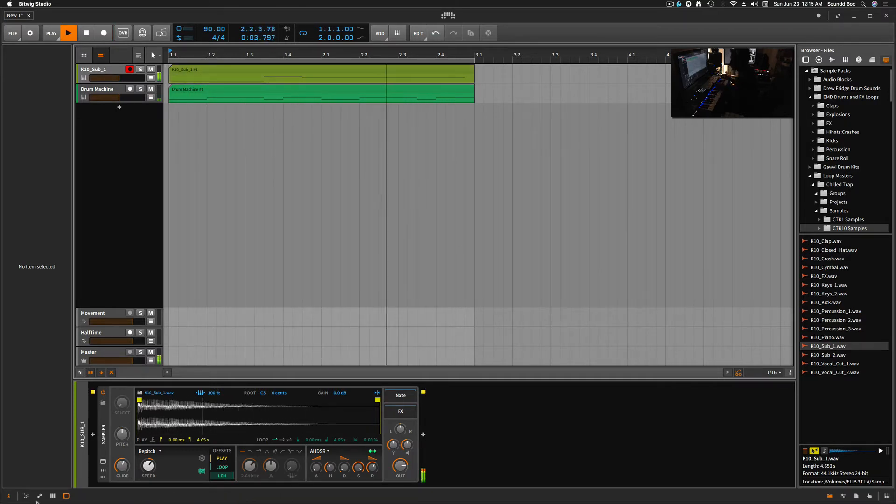
left_click_drag(122, 467, 122, 449)
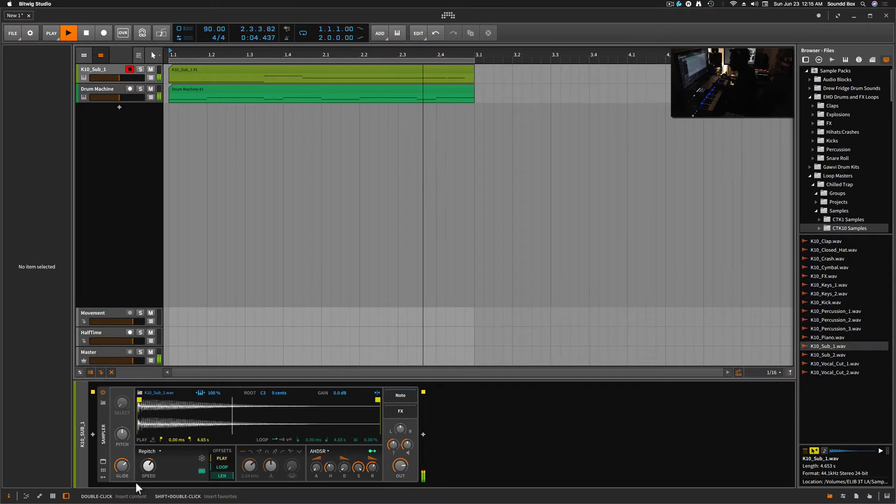
Step: Enable Legato glide on the Sampler and compare the looped bass line with Single trigger off and on
left_click(123, 390)
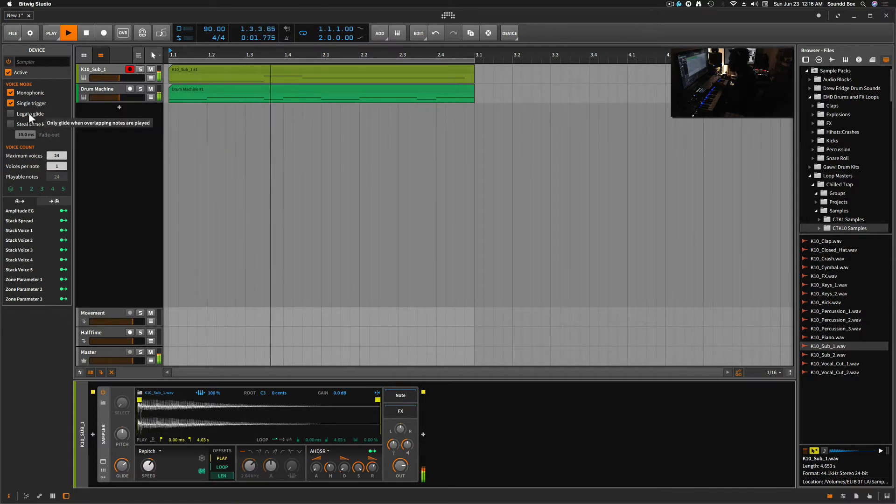
left_click(10, 114)
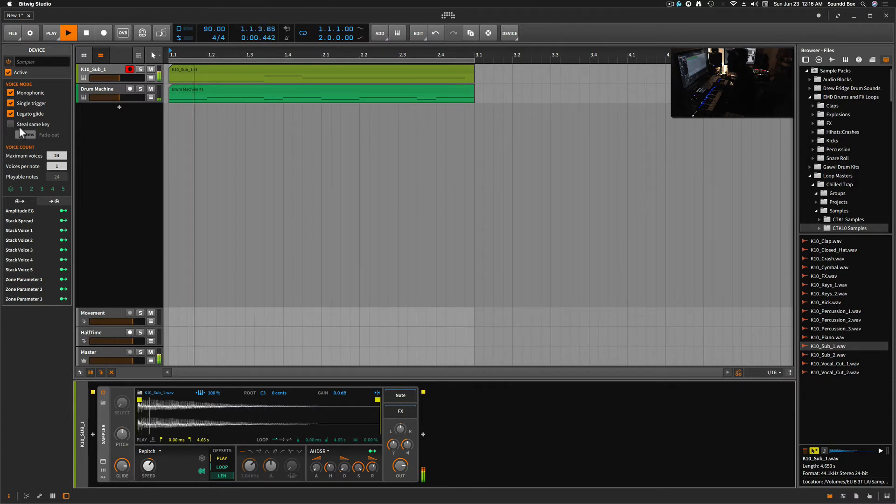
left_click(10, 104)
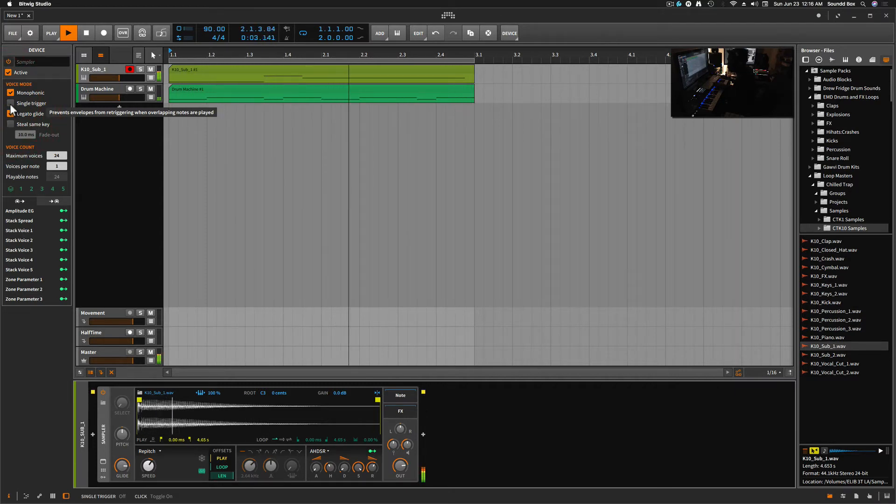
left_click(10, 103)
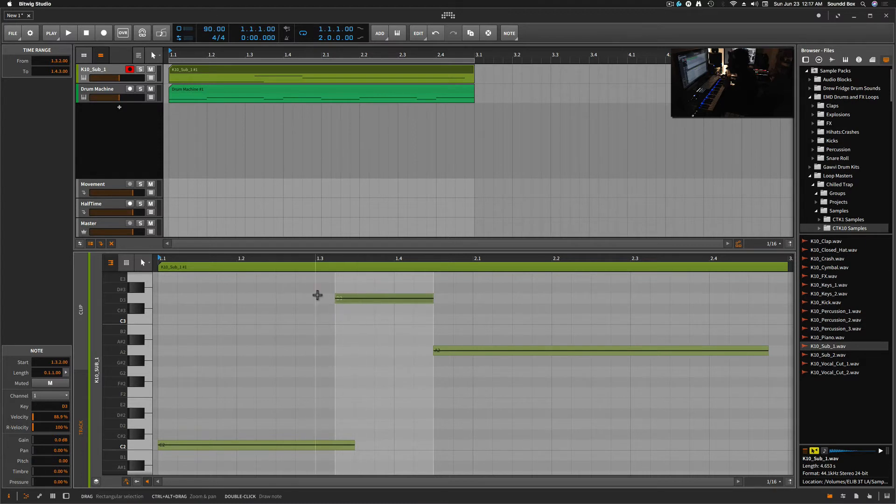
Step: Audition the glide with the A2 note's start extended back to 1.4.2 over the D3 note, and undo the note edits
key("space")
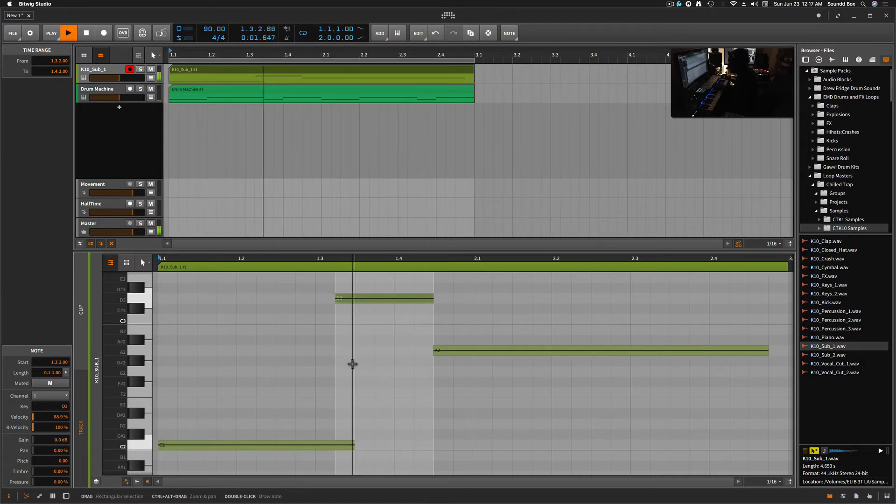
key("space")
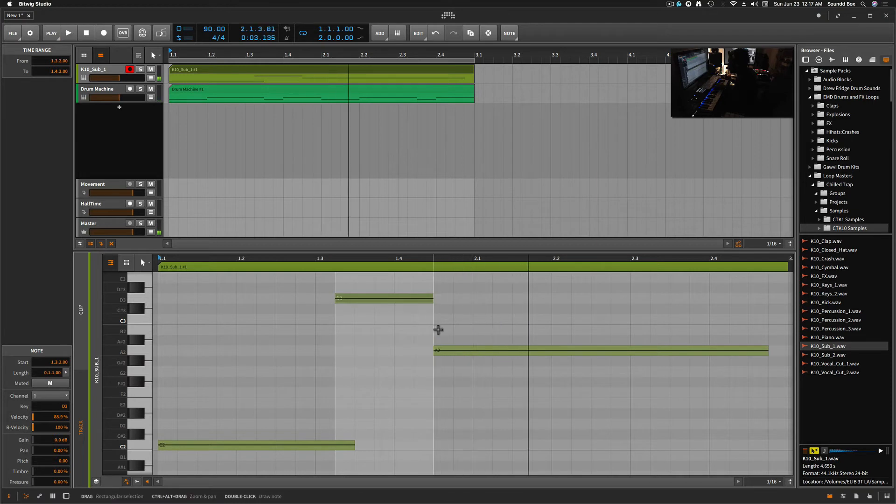
left_click(435, 348)
left_click_drag(434, 348, 418, 348)
key("space")
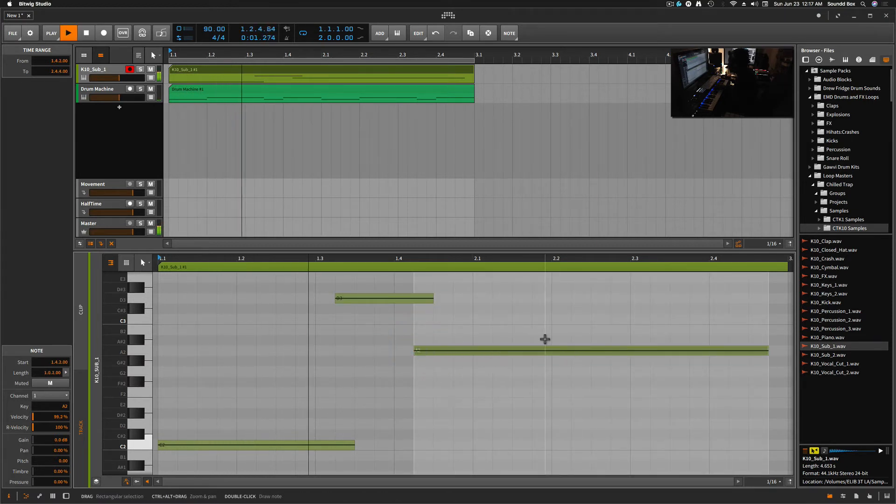
key("space")
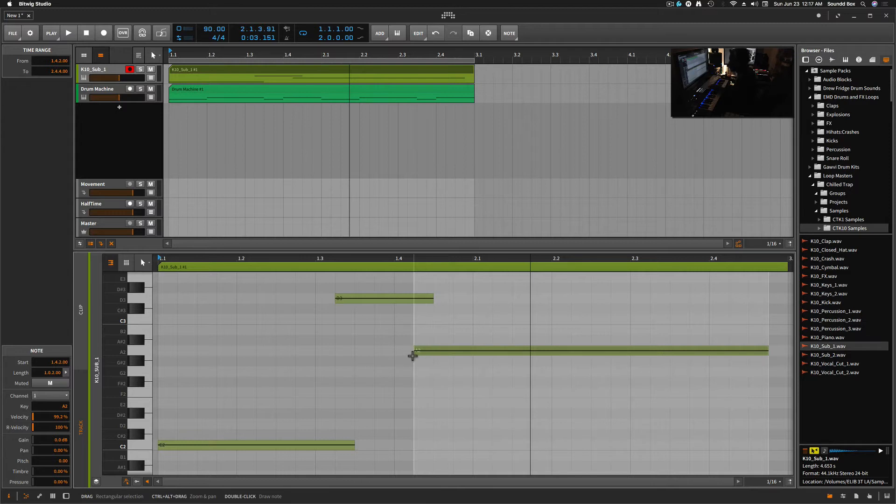
key("super+z")
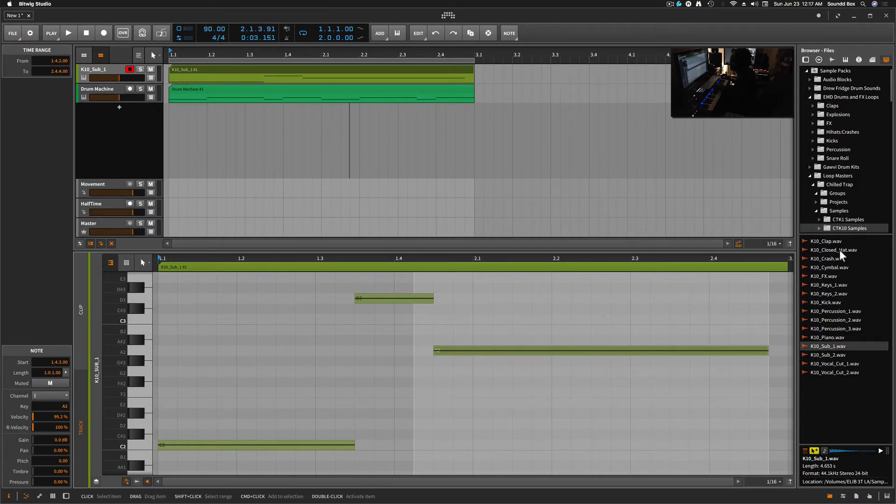
Step: Search the devices for "sam" and add Sampler as a new instrument track below the Drum Machine track
left_click(805, 60)
type("drum")
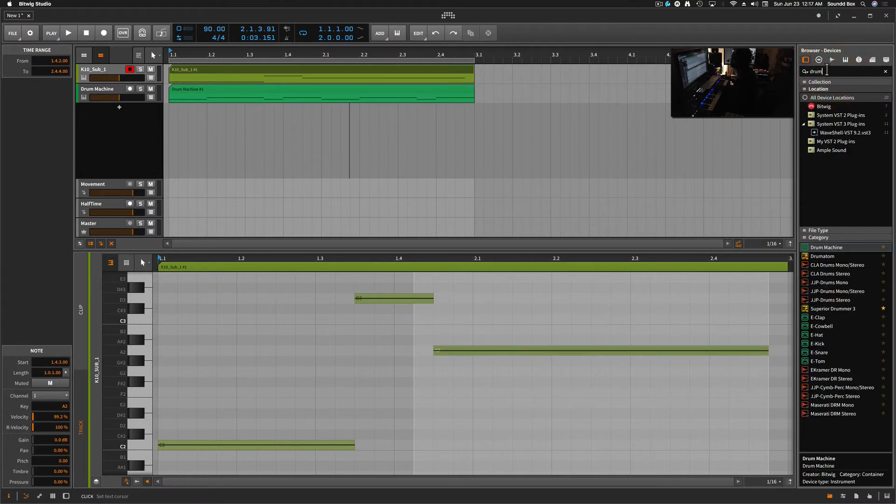
type("sa")
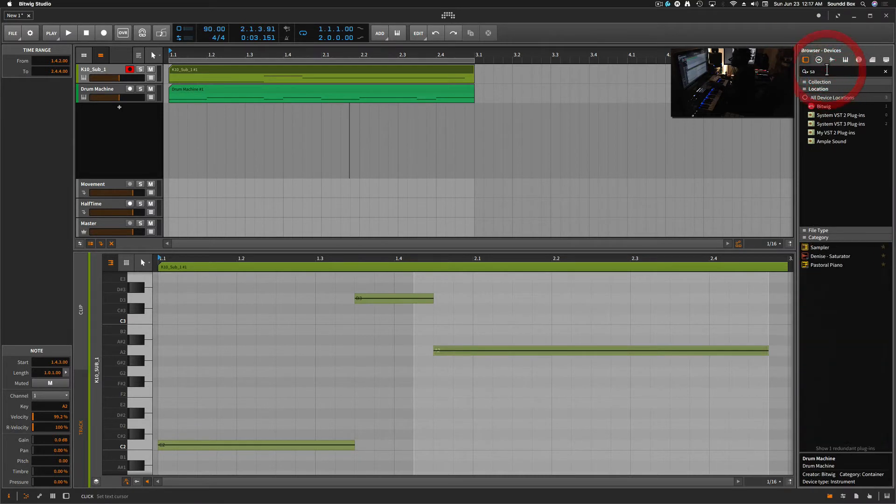
type("m")
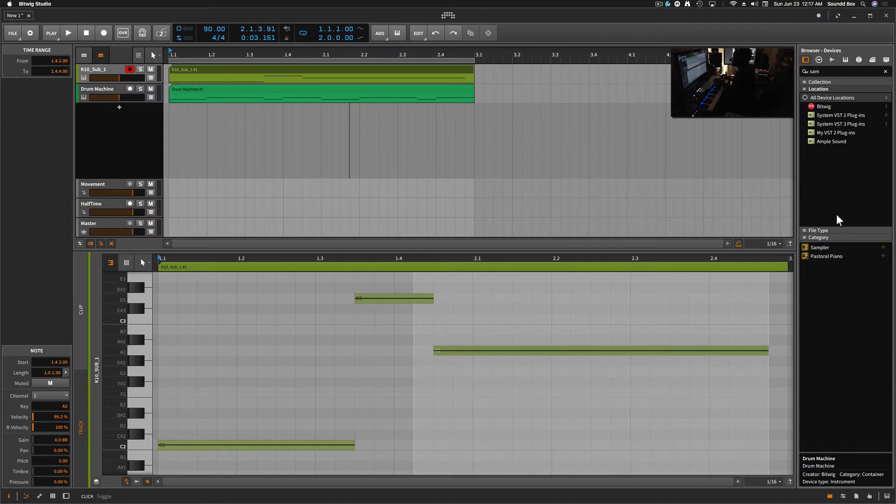
left_click_drag(840, 252, 509, 152)
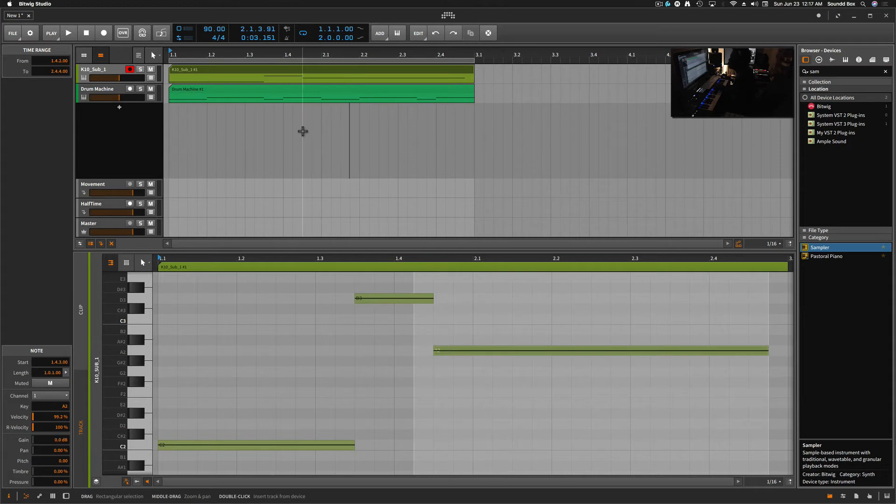
left_click(570, 160)
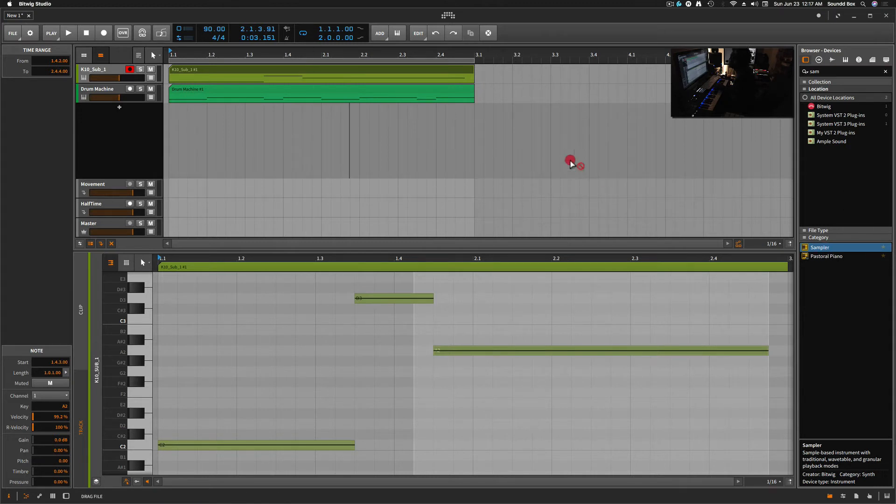
left_click(492, 114)
left_click_drag(492, 114, 491, 113)
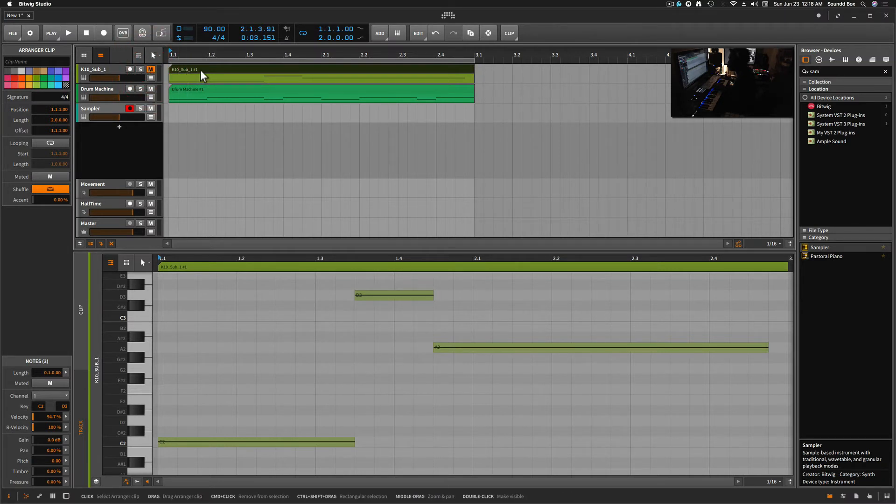
Step: Move the bass clip onto the Sampler track and load K10_Sub_1.wav from CTK10 Samples into its Sampler
left_click_drag(200, 70, 189, 116)
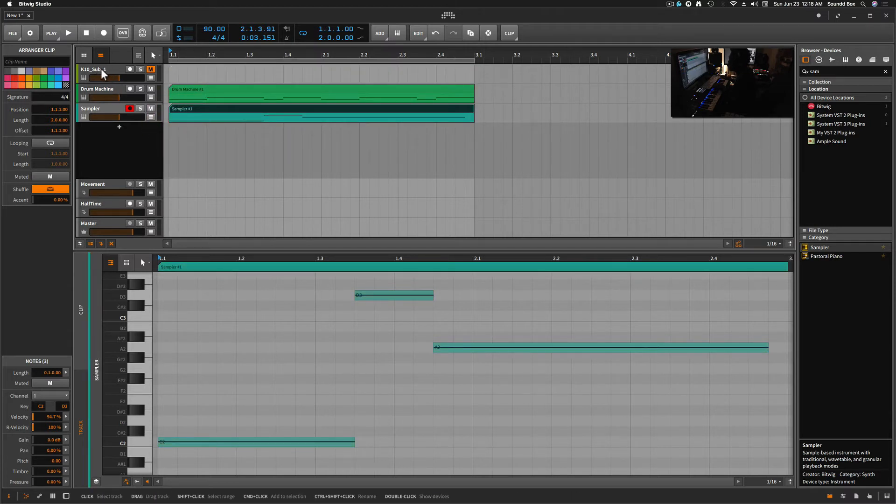
left_click(86, 116)
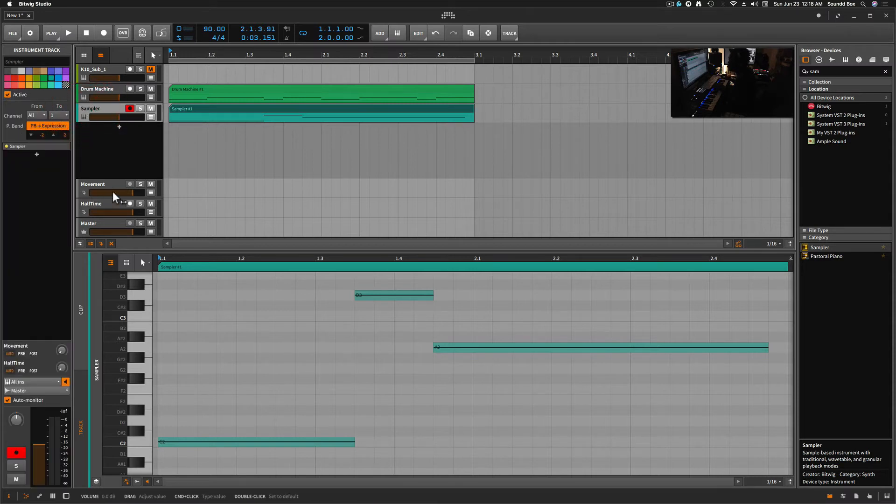
left_click(67, 496)
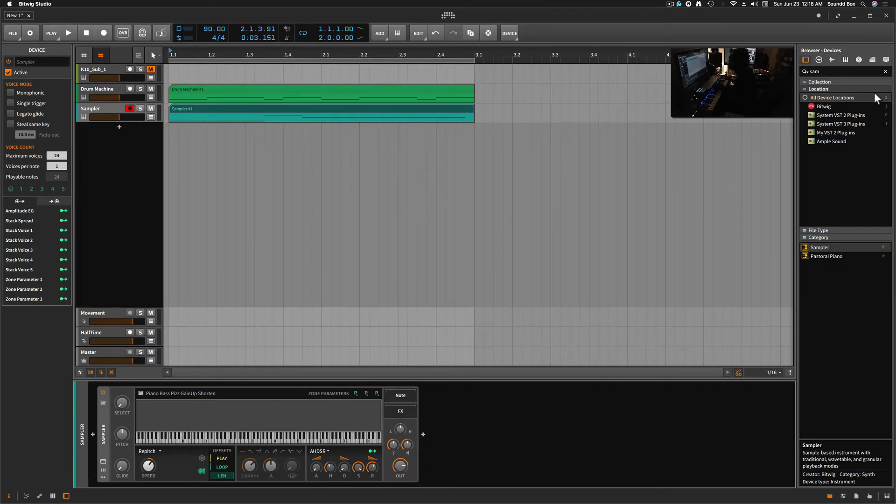
left_click(886, 60)
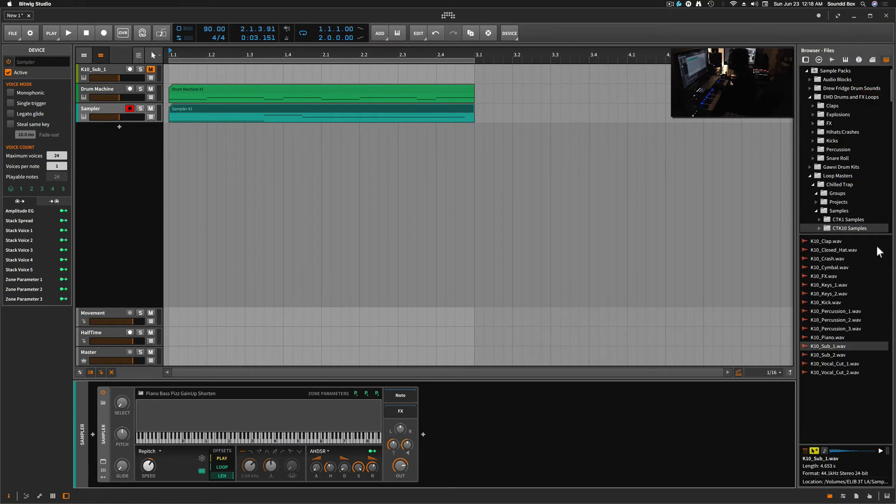
left_click_drag(841, 346, 365, 406)
left_click_drag(300, 411, 293, 410)
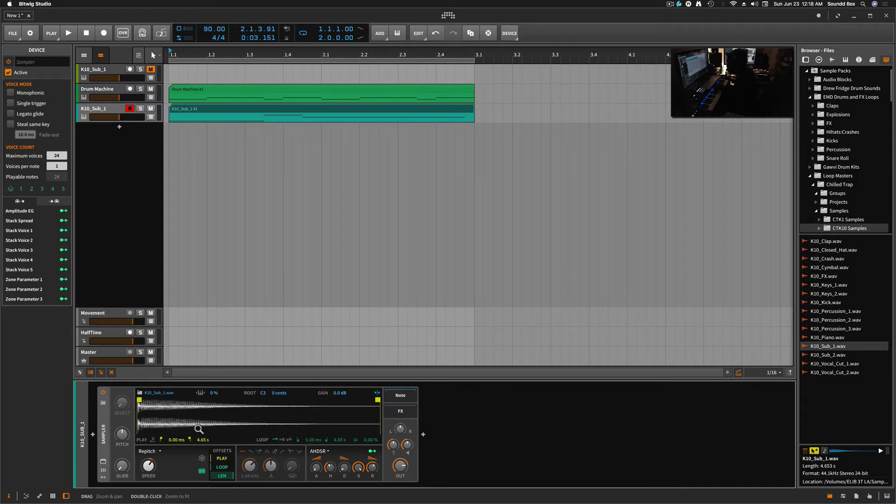
Step: Audition the bass clip through the new Sampler and set the sample's keytrack to 100 %
key("space")
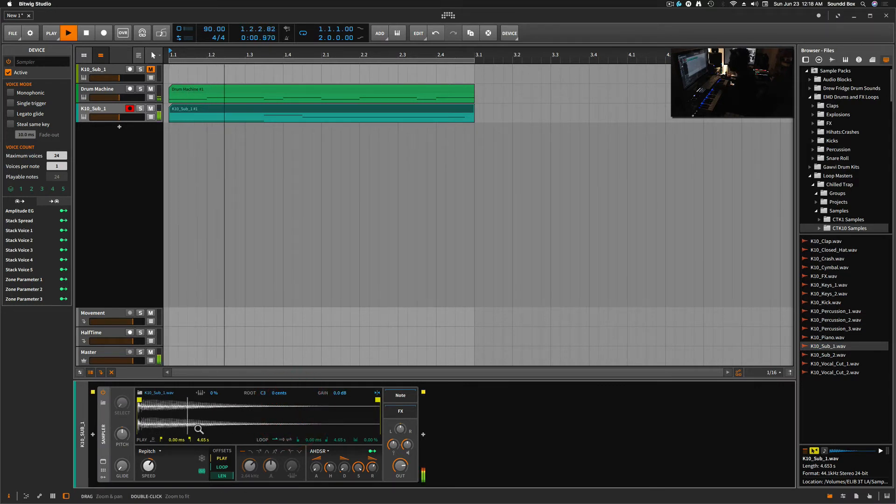
key("space")
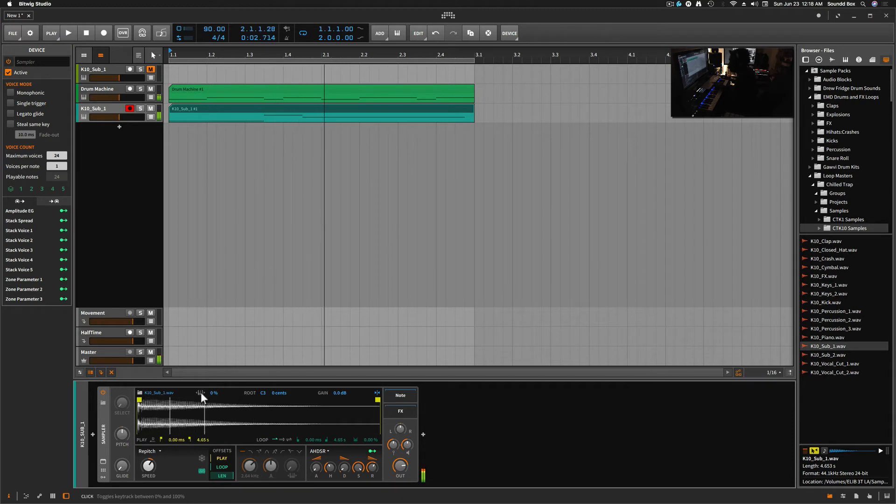
left_click(200, 392)
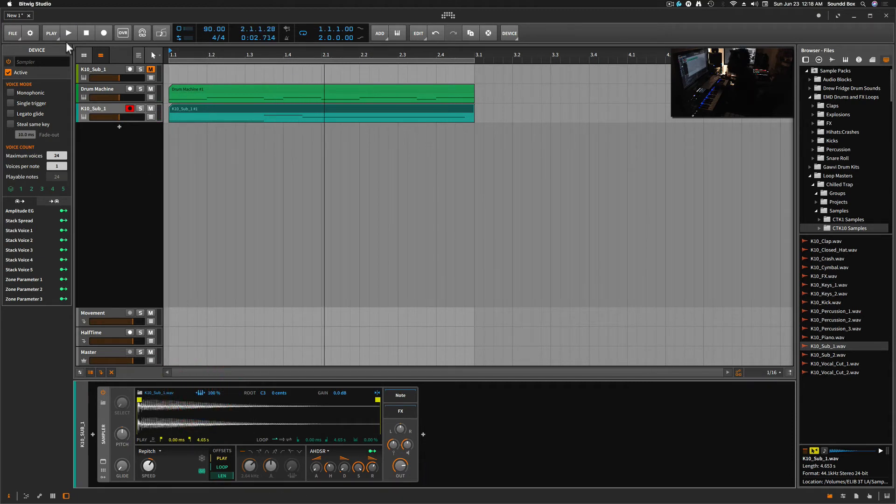
Step: Lower the tempo to 83 BPM and delete the bass clip from the armed K10_Sub_1 track
left_click(107, 108)
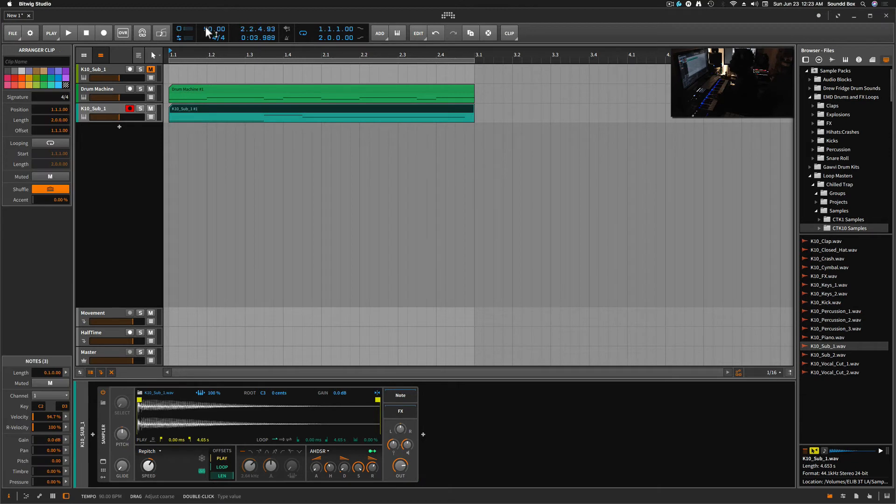
scroll(209, 28, "down", 1)
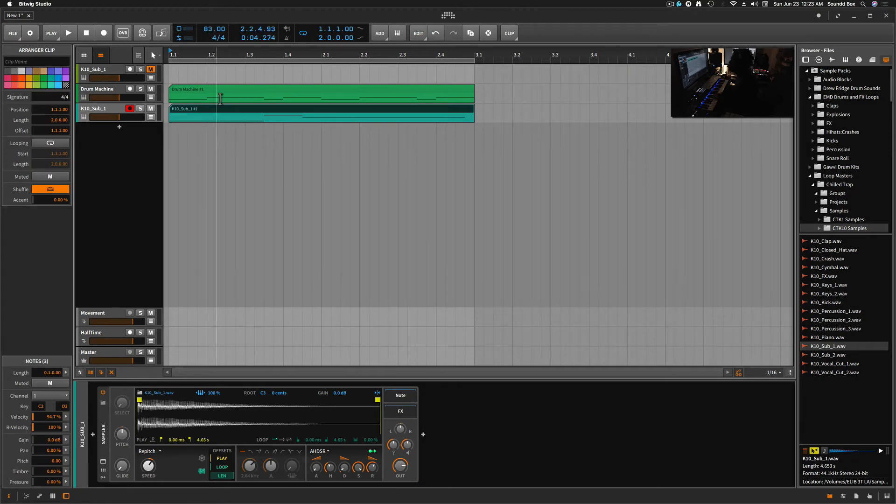
left_click(232, 146)
left_click(232, 115)
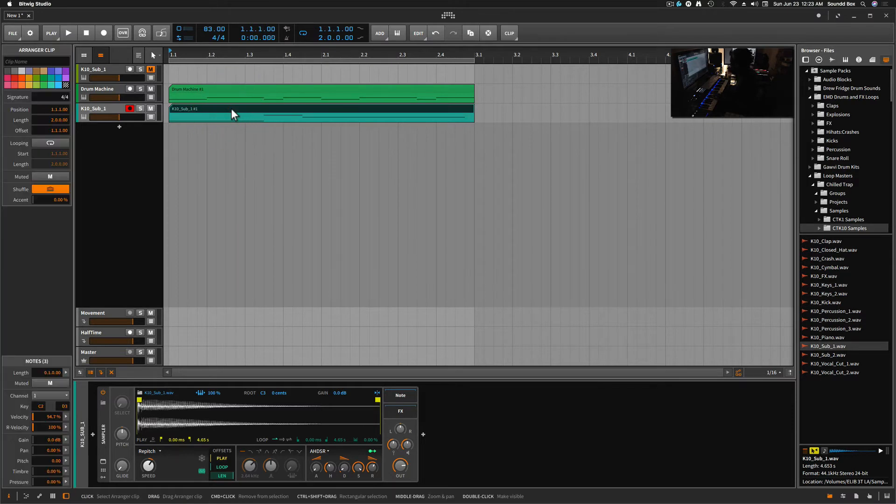
key("Delete")
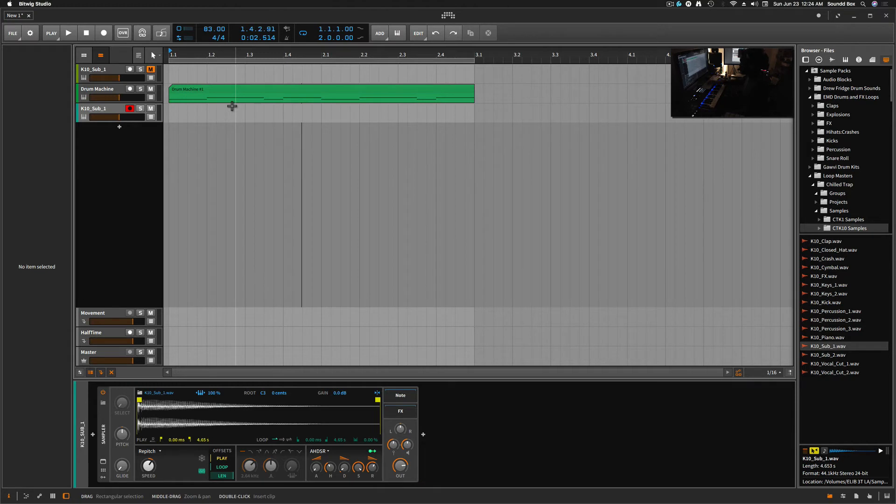
Step: Record a new two-bar bass line with pitch bends on the armed K10_Sub_1 track and open its clip for note editing
key("shift+r")
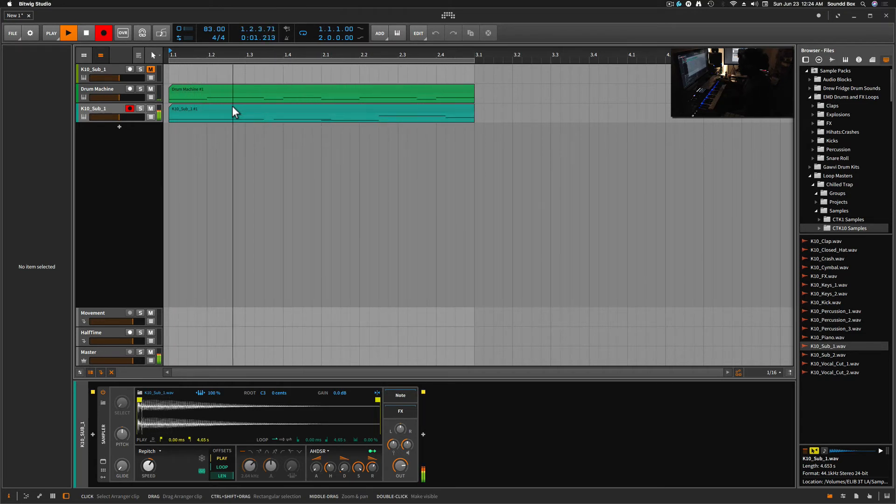
key("r")
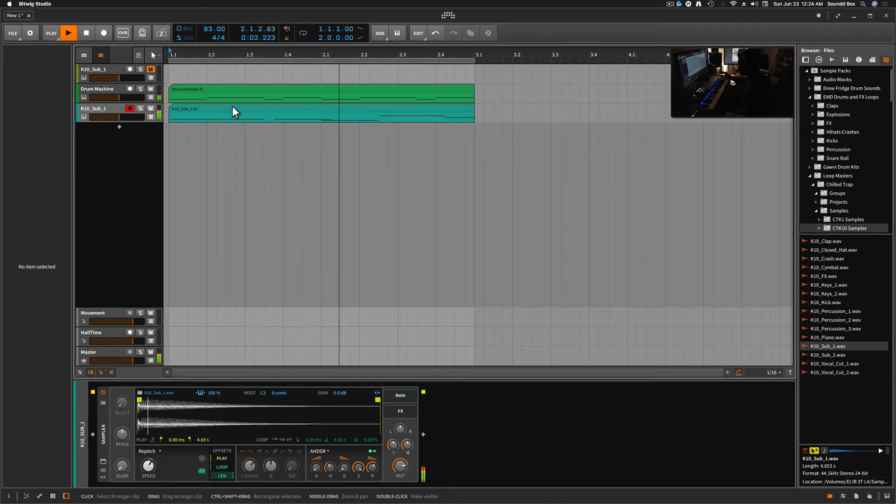
left_click(276, 108)
double_click(276, 108)
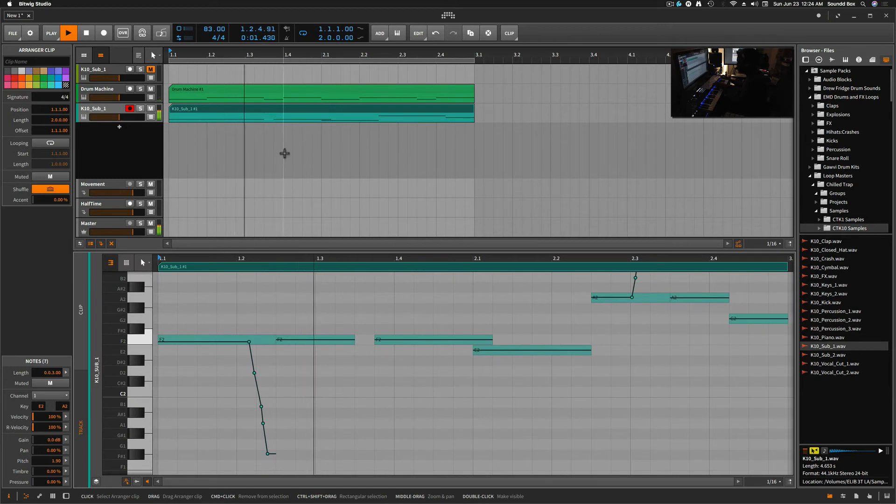
key("space")
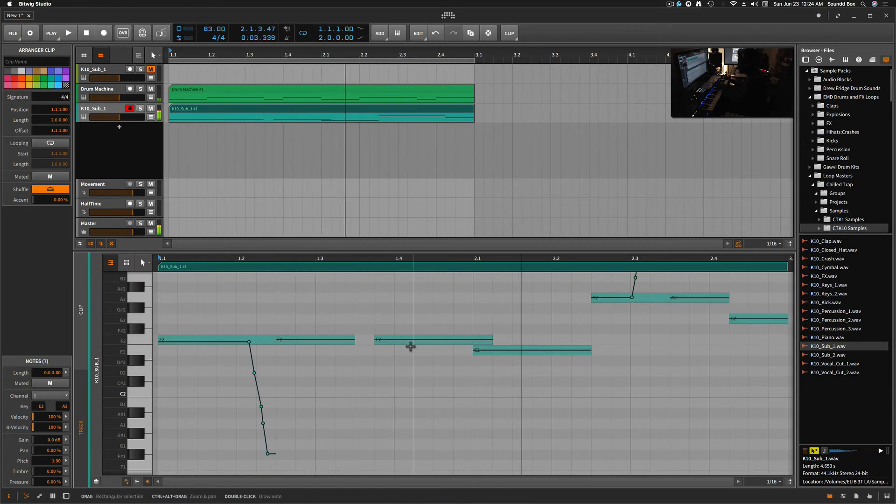
Step: Move the F2 note after the gap in bar 1 to start at 1.3.3 and play back the loop
left_click(409, 345)
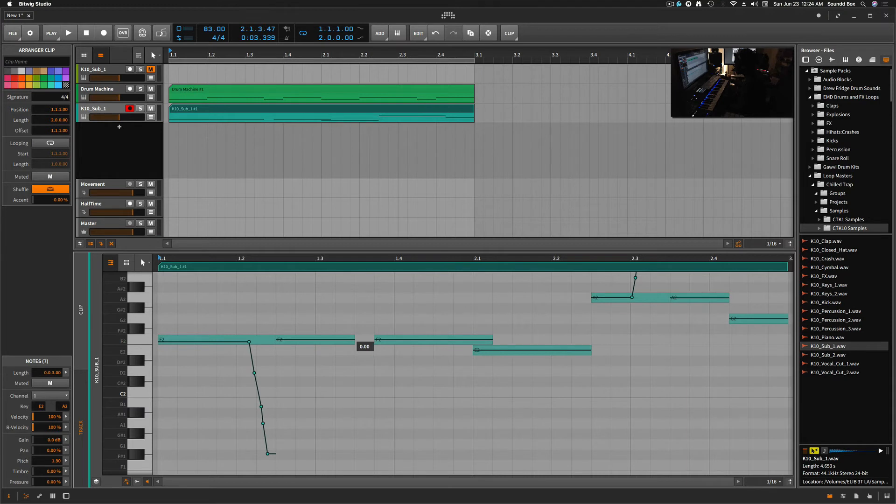
left_click(387, 338)
left_click_drag(387, 339, 364, 345)
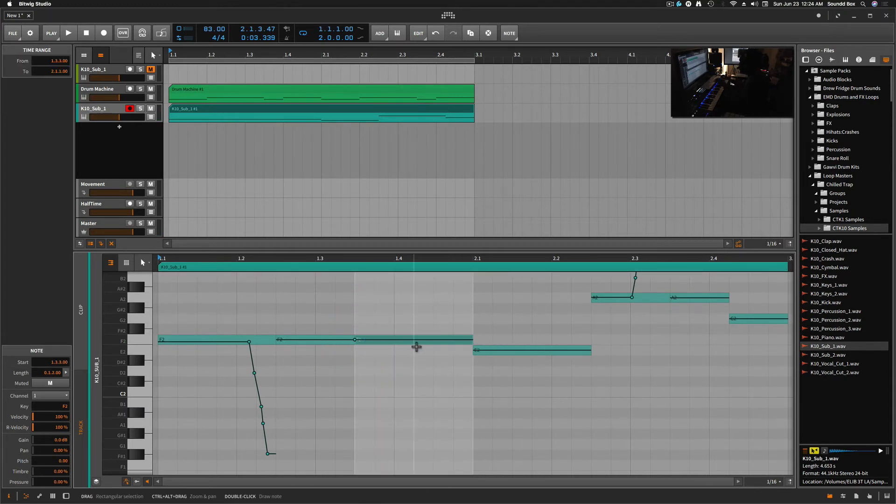
key("space")
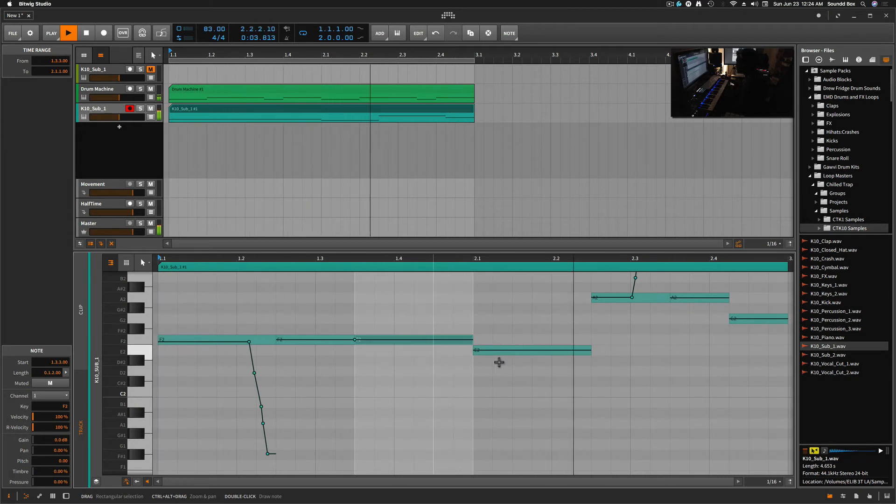
scroll(530, 366, "up", 1)
scroll(530, 366, "up", 6)
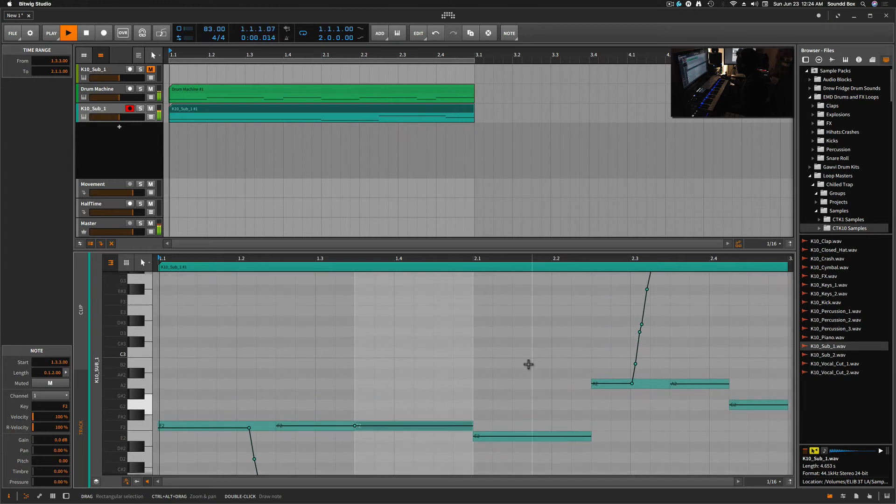
key("space")
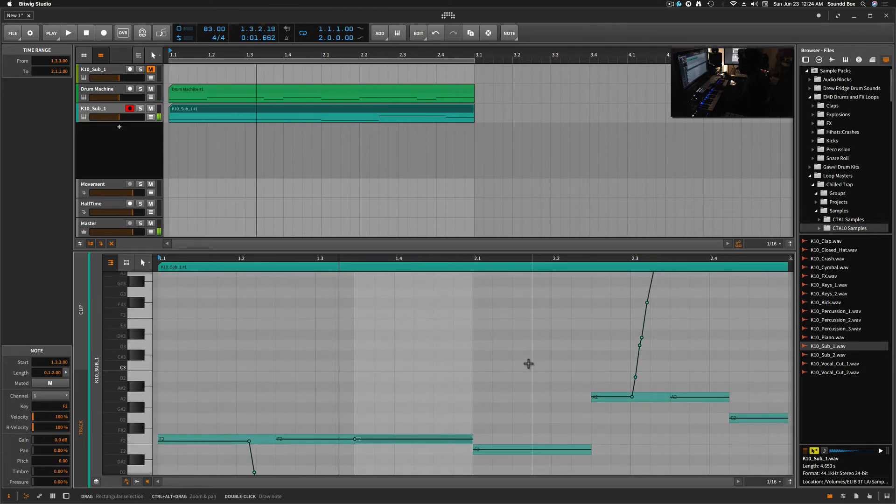
Step: Examine the recorded micro-pitch bend curves on the first F2 and A2 notes and the micro-pitch editing option
scroll(529, 363, "up", 1)
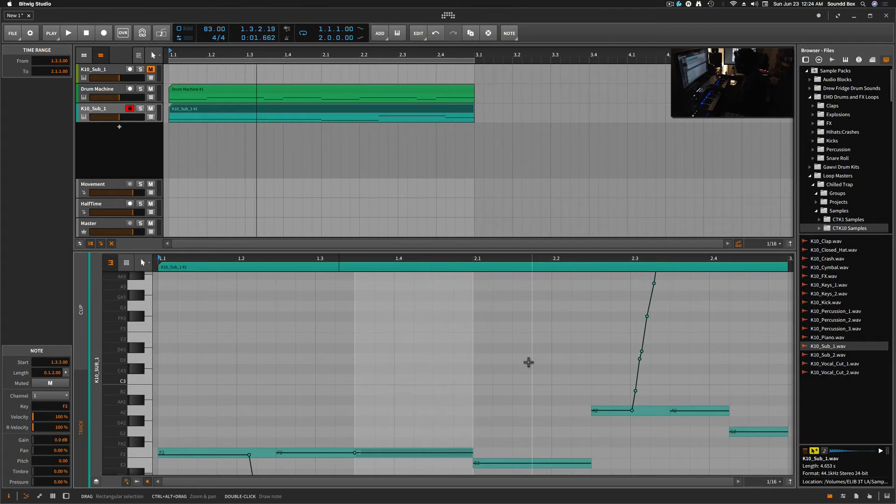
scroll(529, 362, "up", 5)
scroll(526, 361, "down", 10)
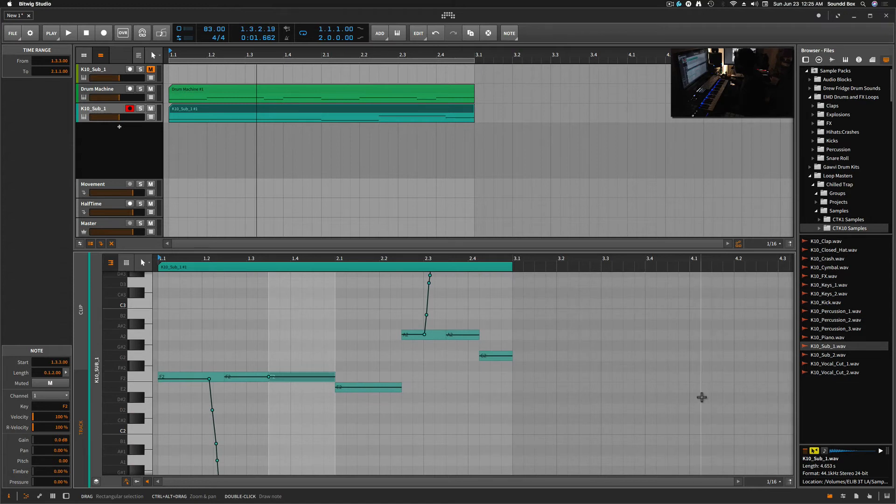
scroll(701, 397, "up", 2)
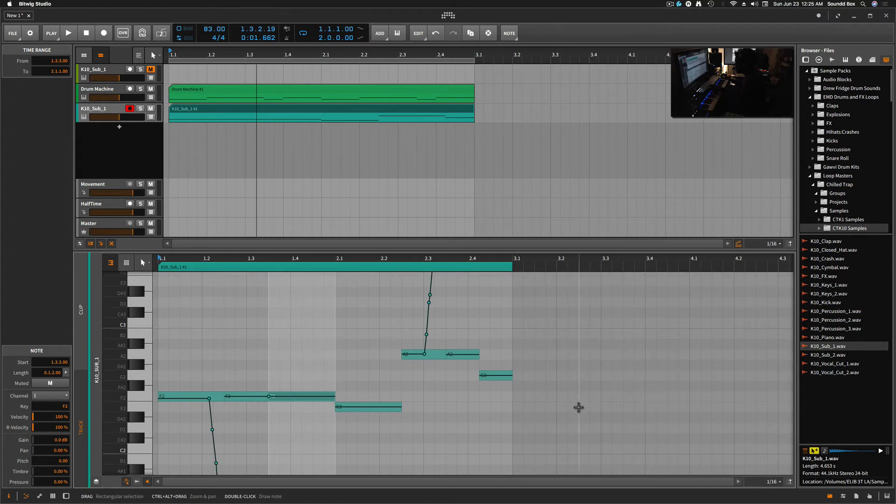
scroll(571, 402, "up", 10)
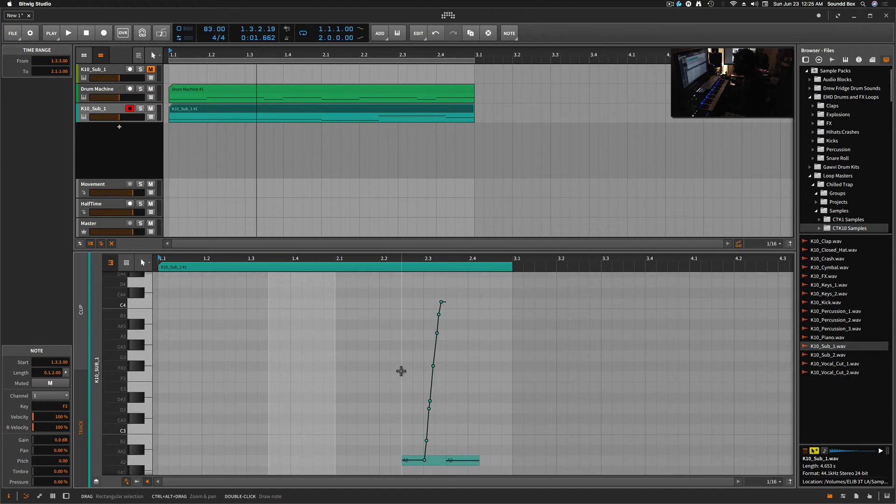
scroll(326, 402, "down", 8)
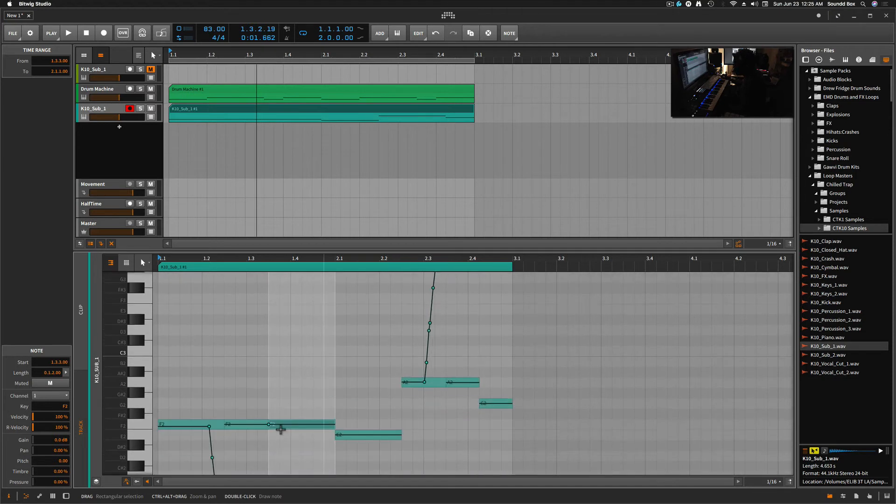
left_click(125, 482)
left_click(125, 481)
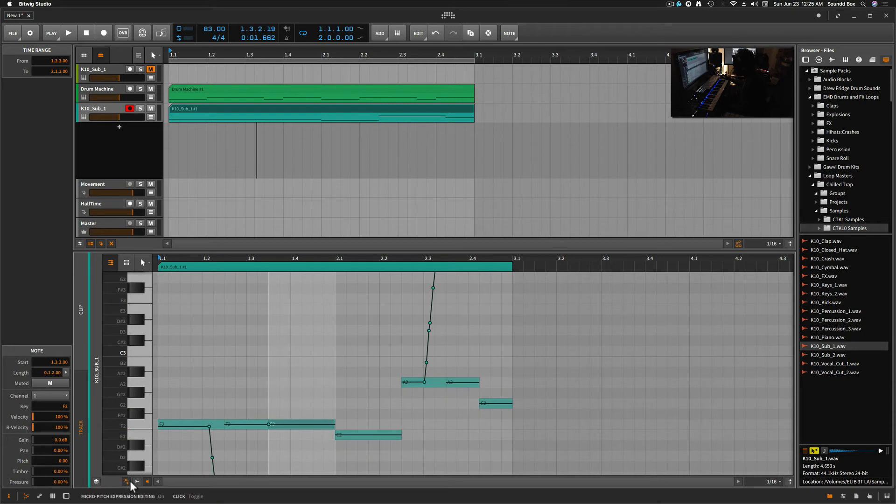
left_click(136, 481)
left_click(137, 482)
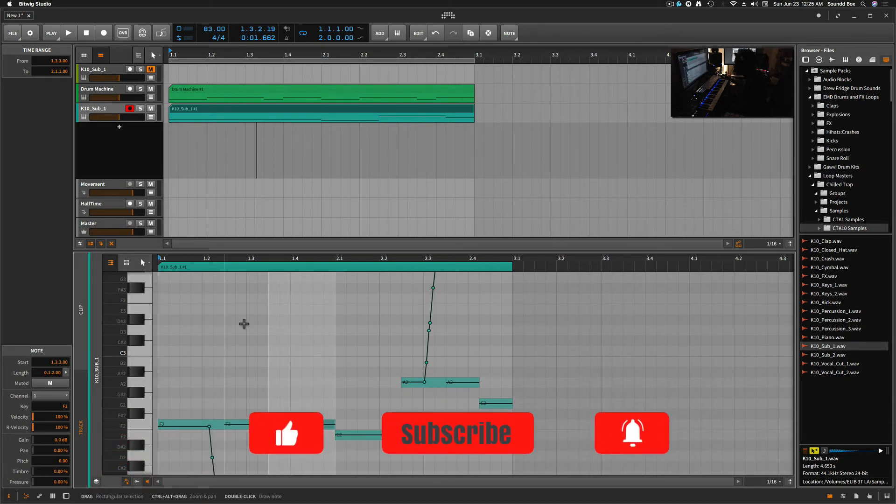
Step: Show all automation lanes of the armed K10_Sub_1 track, including MIDI channel 1 Modulation and Pressure
left_click(222, 112)
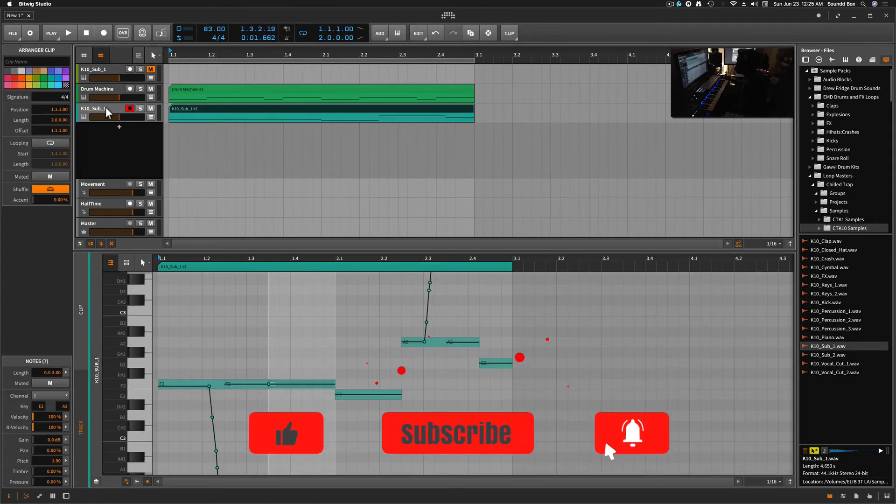
left_click(151, 117)
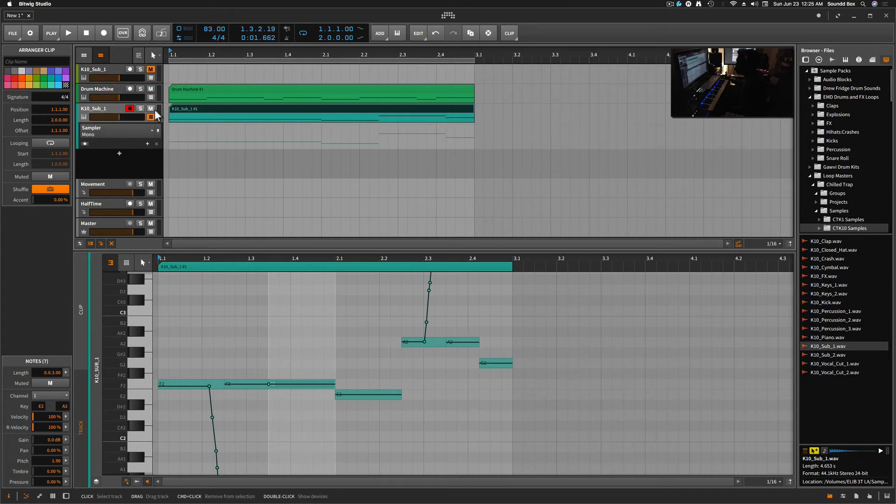
left_click(85, 142)
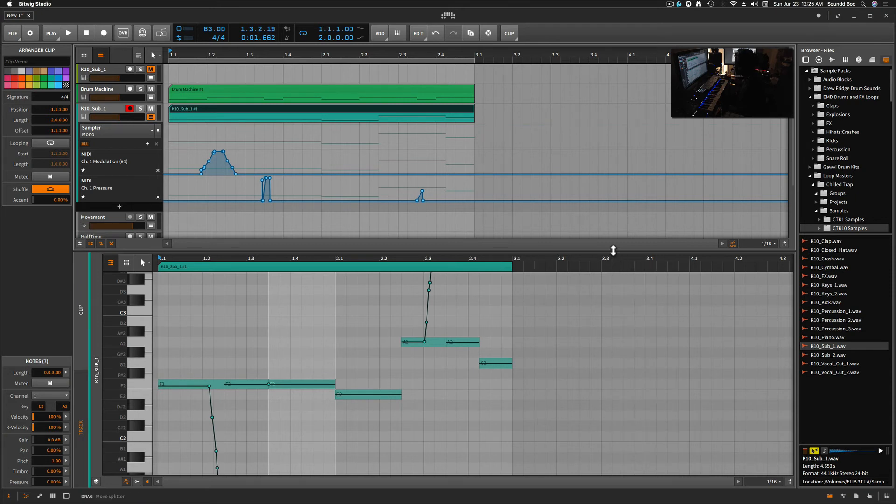
Step: Move the last pitch point of the first A2 note's bend to 10.00 at 1.2.1.00, delete the two high points before it, and play the loop
left_click_drag(611, 251, 615, 142)
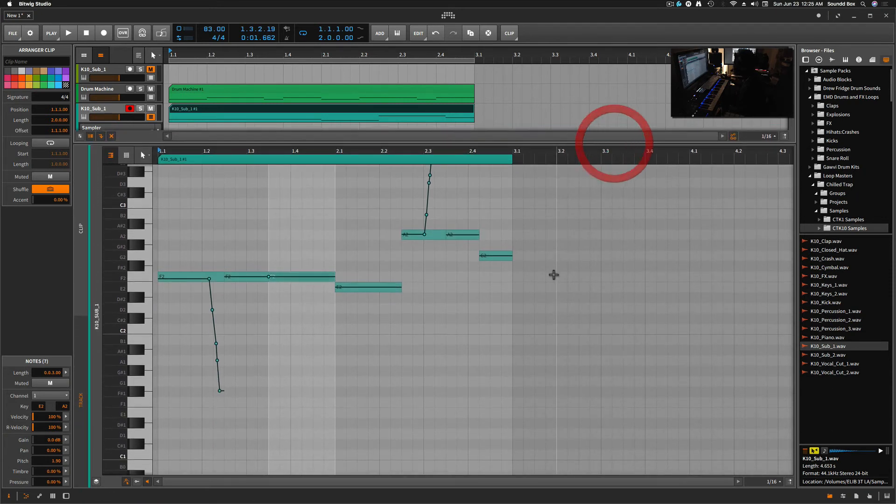
scroll(555, 273, "up", 5)
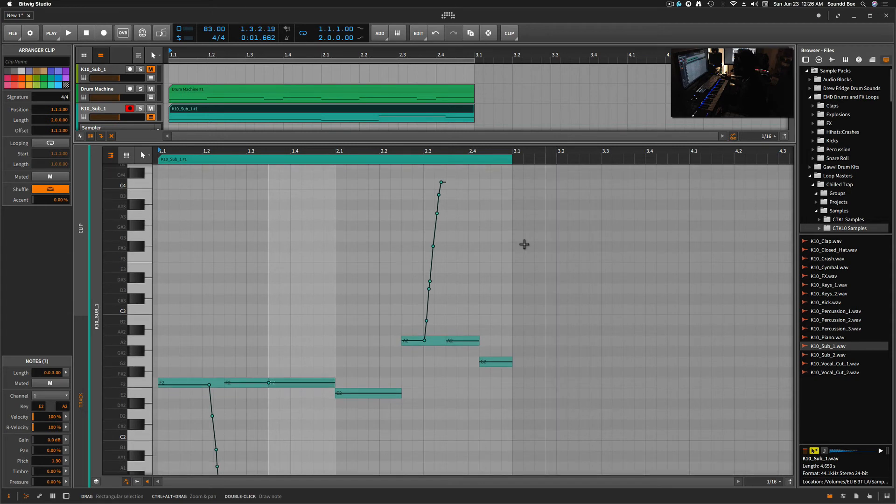
left_click(441, 183)
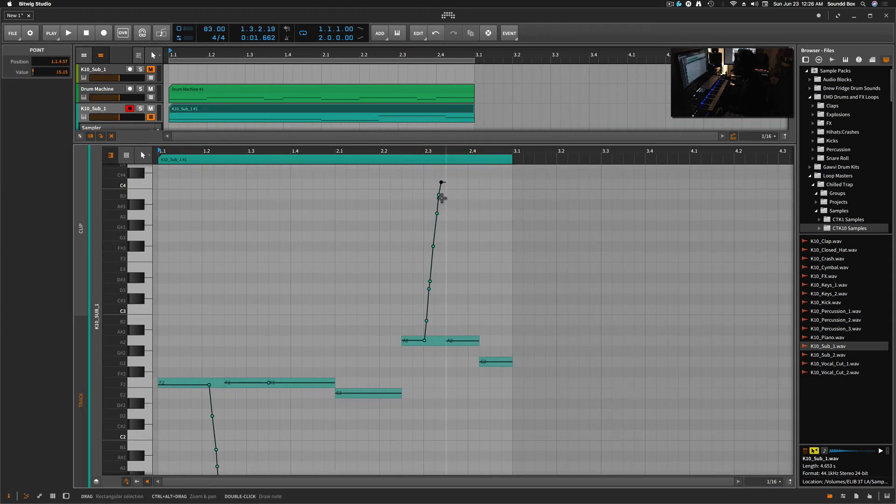
left_click_drag(441, 183, 446, 194)
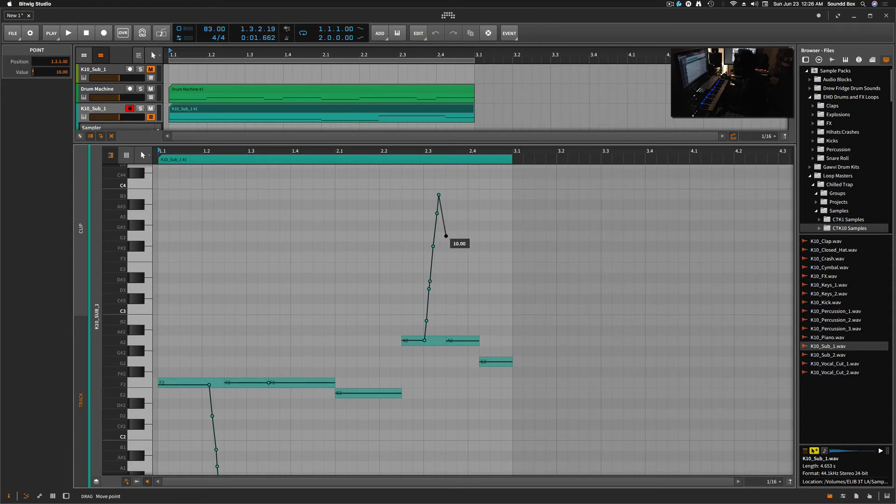
left_click(439, 195)
left_click_drag(439, 195, 438, 216)
key("Delete")
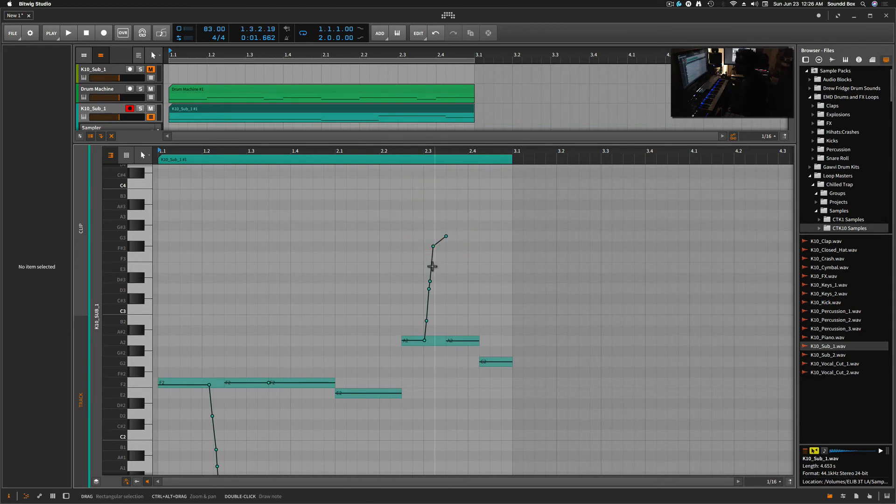
key("space")
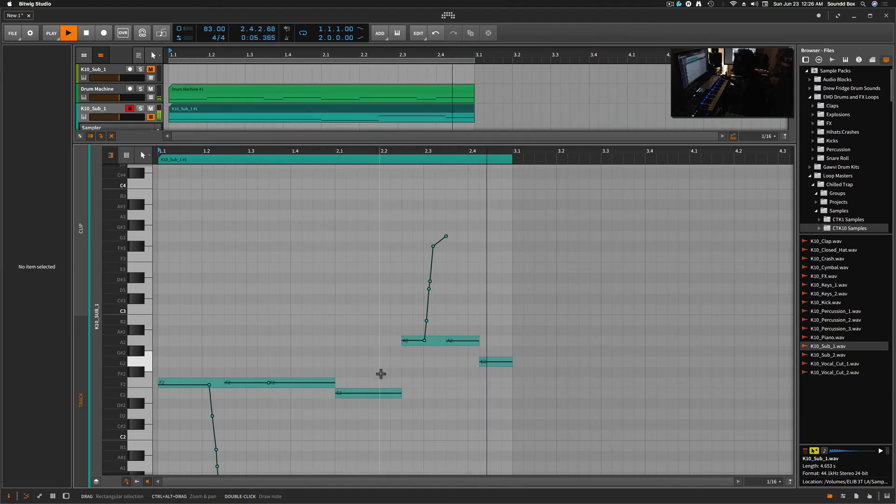
Step: Raise the A2 bend's end point to A3 at 1.1.4.00 and remove the points in between to form one straight rise
left_click_drag(446, 236, 446, 215)
left_click(434, 246)
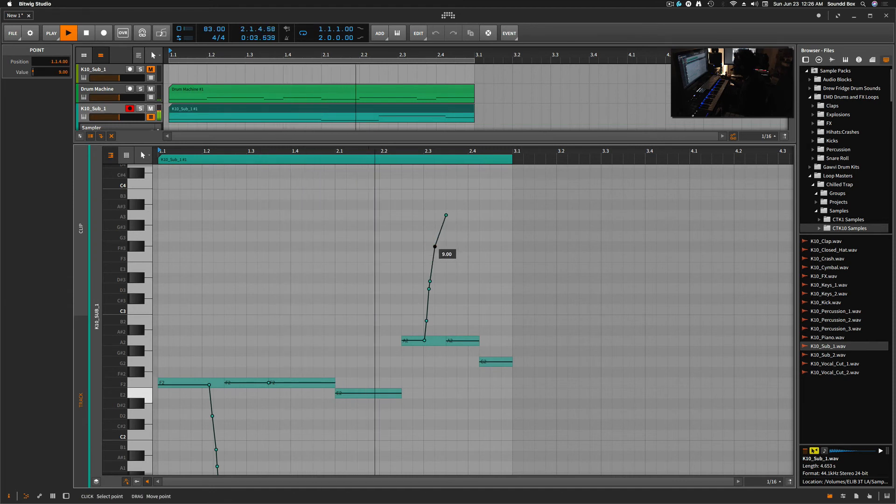
left_click(353, 247)
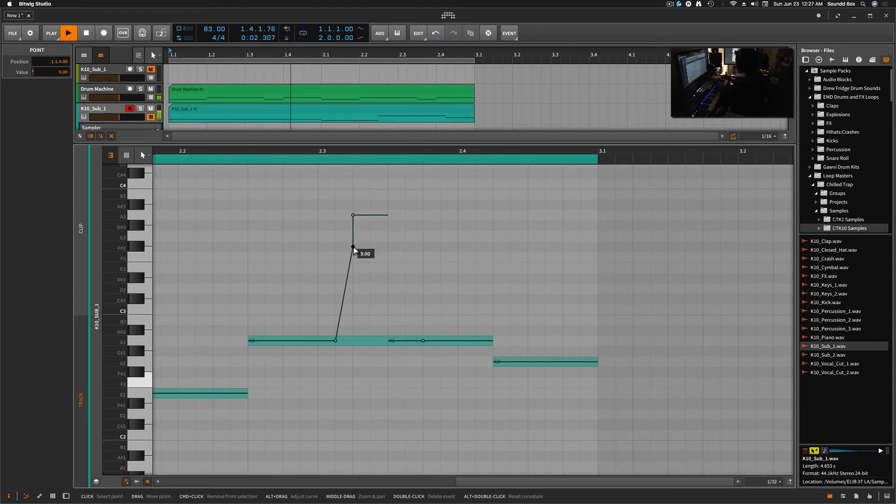
key("Delete")
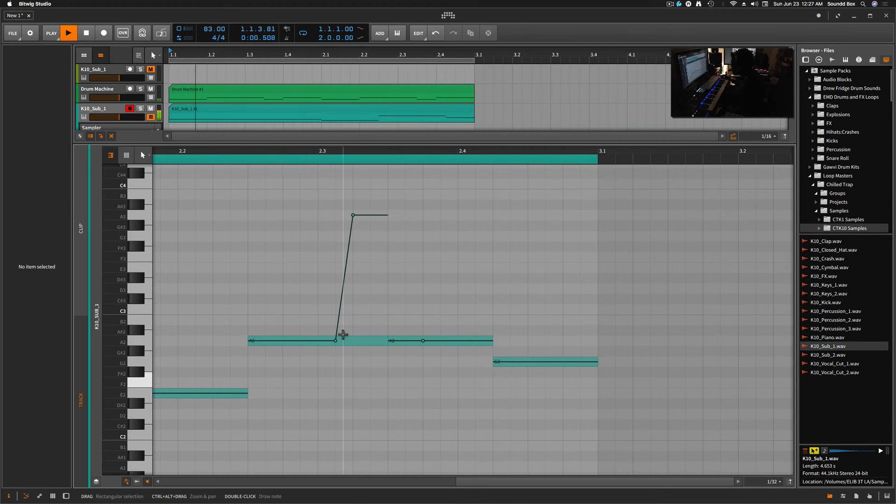
Step: Add a return point of 0.00 at 1.2.1.00 to the A2 bend and move its peak to 14.00 at about 1.1.4.73
left_click_drag(336, 343, 320, 341)
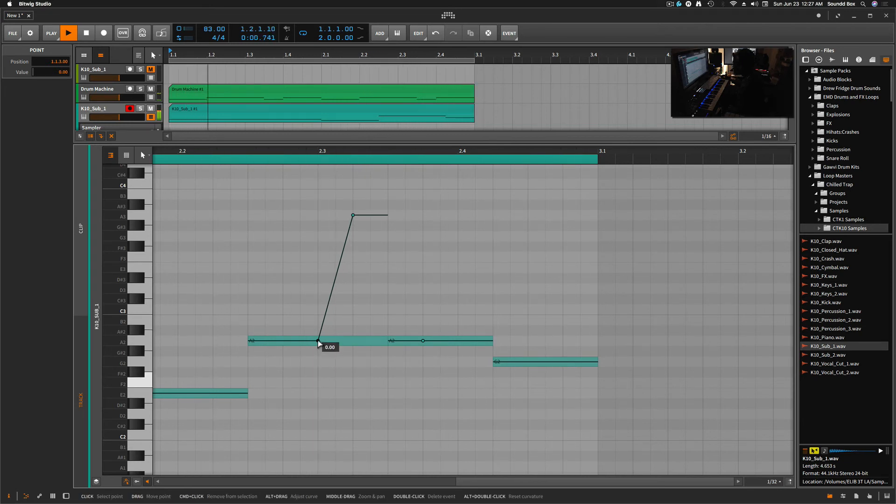
left_click_drag(319, 341, 335, 340)
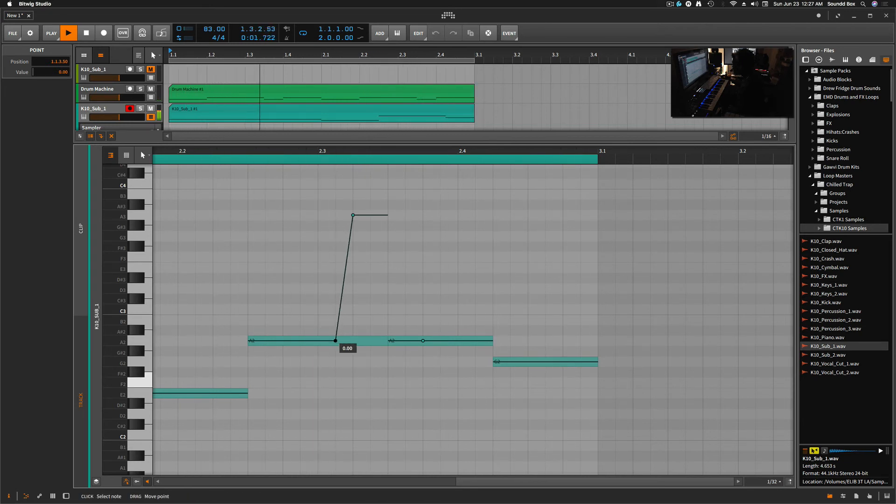
left_click(380, 216)
left_click_drag(380, 215, 388, 341)
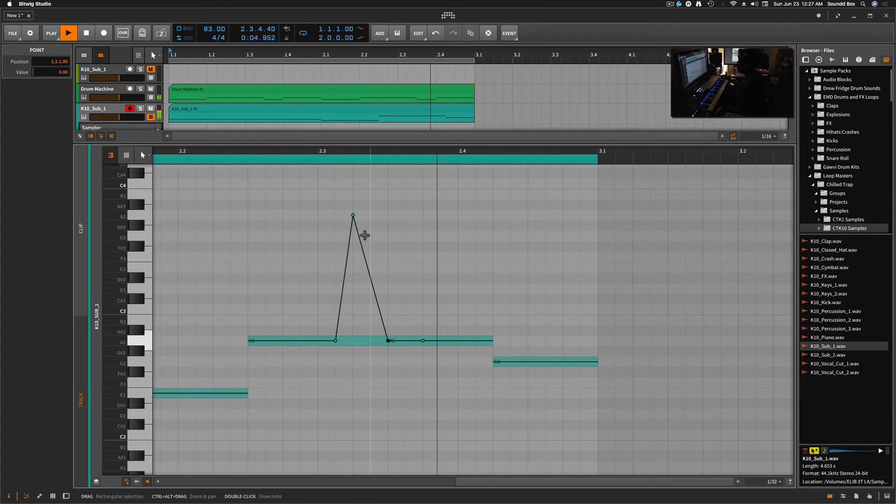
left_click_drag(353, 216, 379, 194)
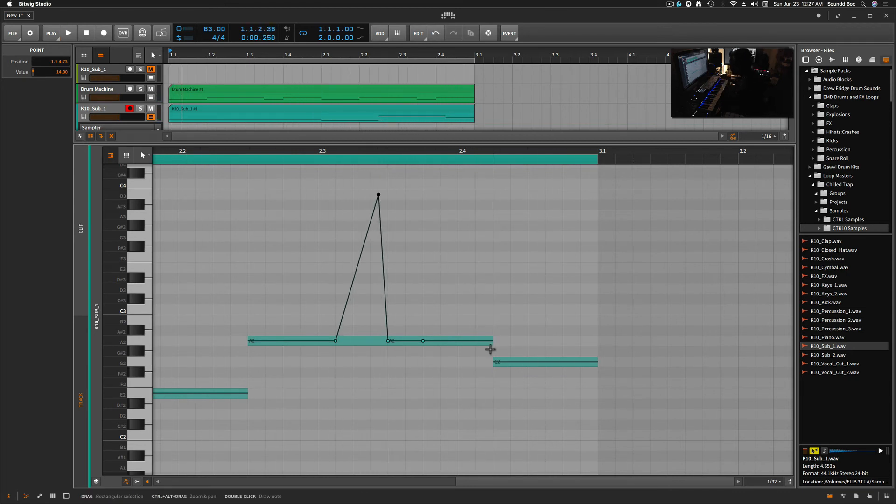
Step: Add three pitch points near the end of the G2 note, pull the middle one down to -8.00 at 1.1.3.50, and play the loop
scroll(483, 350, "down", 2)
scroll(483, 350, "down", 2)
scroll(483, 350, "up", 4)
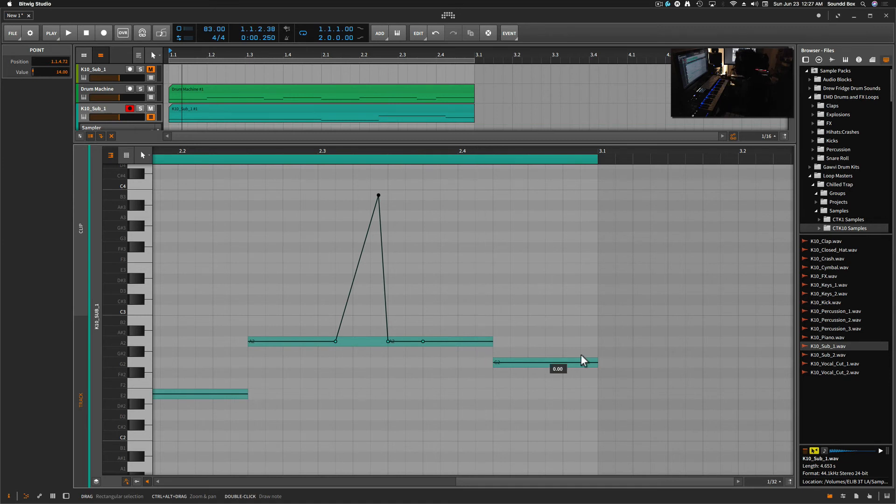
left_click(563, 362)
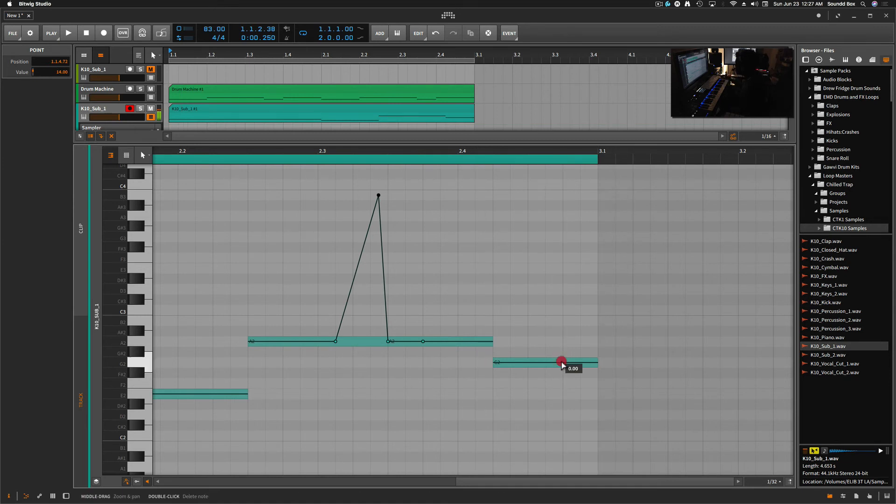
left_click(592, 362)
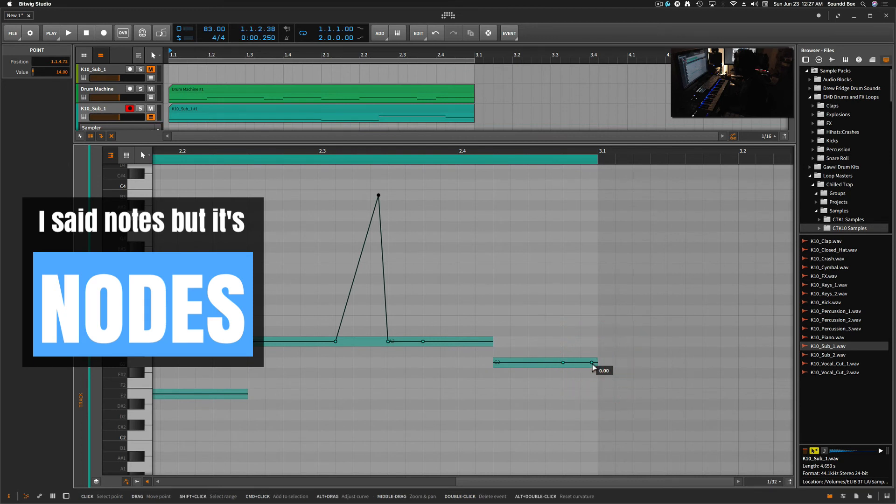
left_click(575, 362)
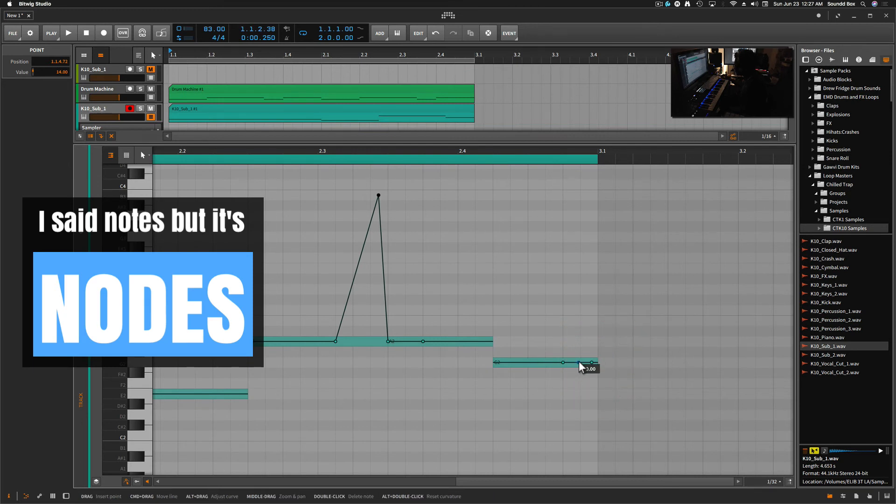
left_click_drag(579, 363, 580, 341)
left_click_drag(562, 394, 581, 446)
key("space")
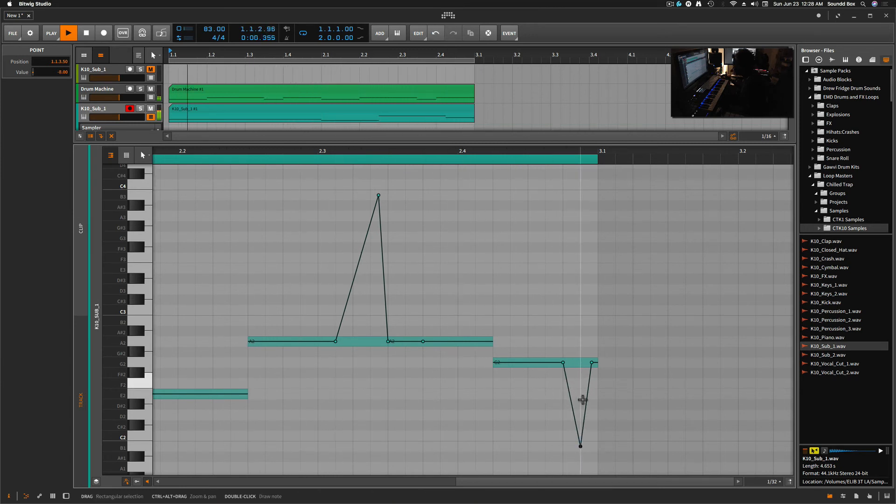
Step: Move the G2 bend's end point to 1.1.4.00 and its lowest point to -10.00 at 1.1.3.78
left_click_drag(593, 364, 598, 363)
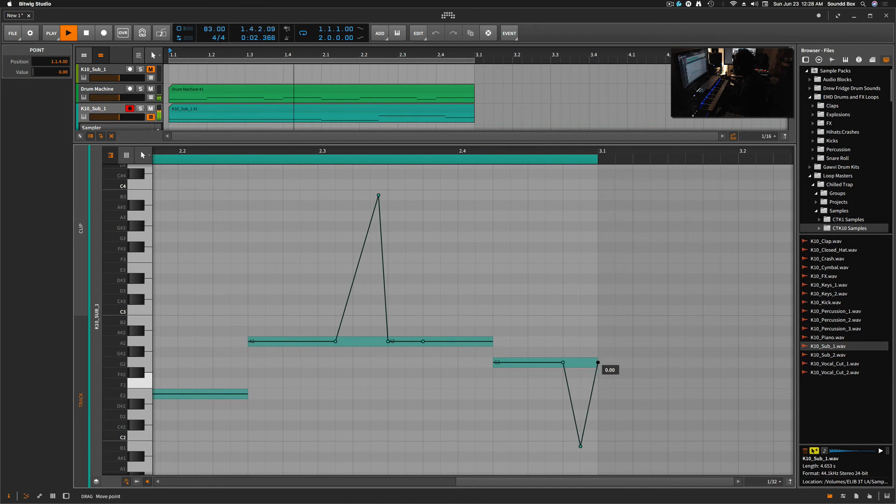
left_click_drag(581, 446, 591, 467)
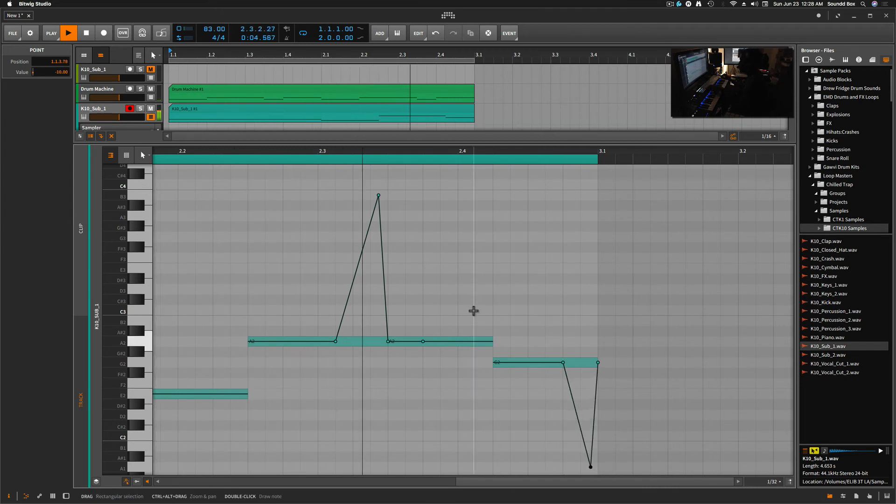
scroll(473, 311, "left", 5)
scroll(473, 311, "left", 3)
scroll(473, 312, "right", 1)
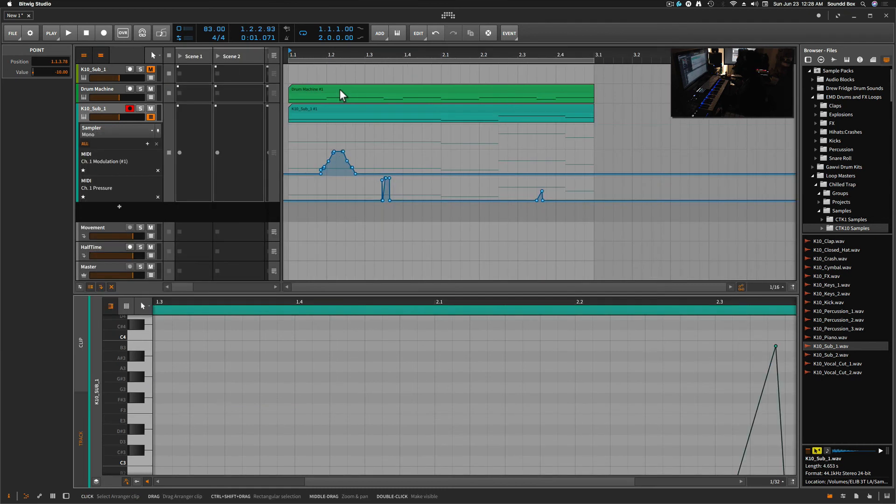
Step: Copy the Drum Machine clip into its Scene 1 launcher slot and show only the clip launcher with a wider Scene 1 column
left_click_drag(341, 94, 194, 94)
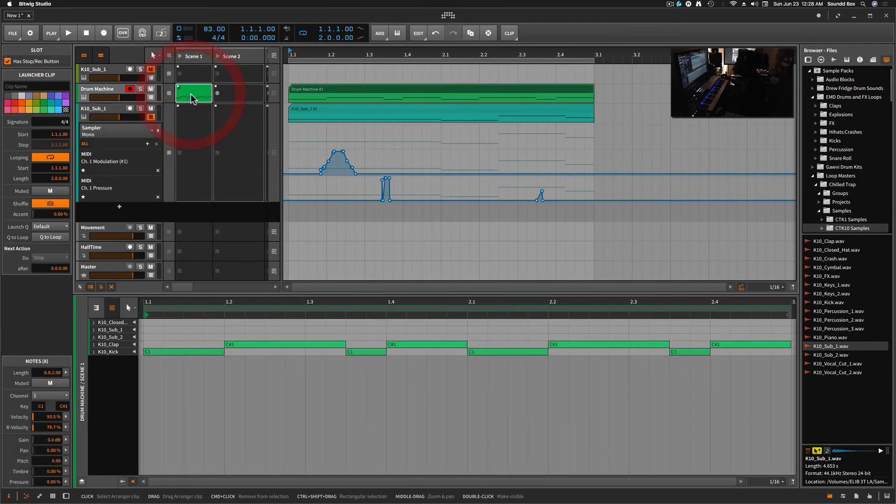
left_click(180, 56)
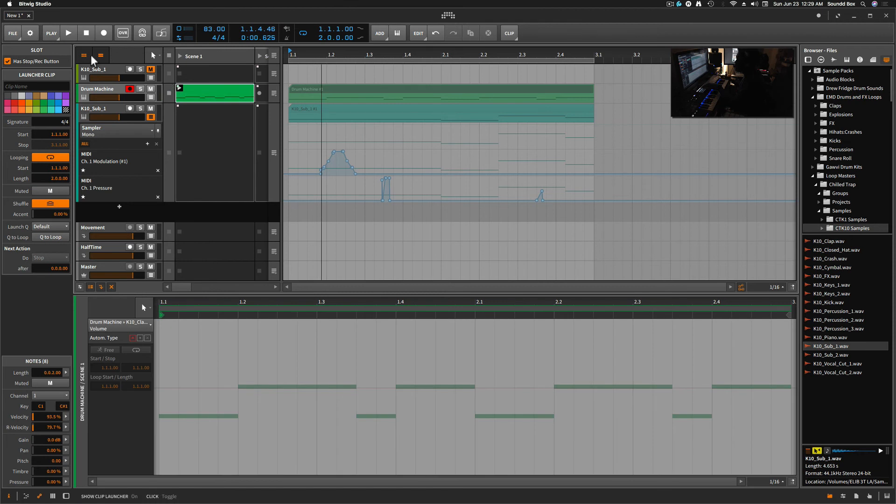
left_click(104, 56)
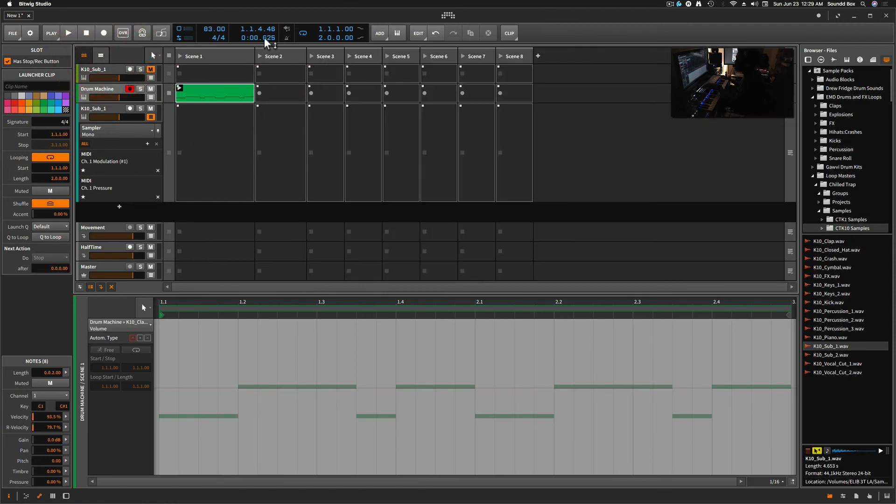
left_click_drag(252, 53, 325, 52)
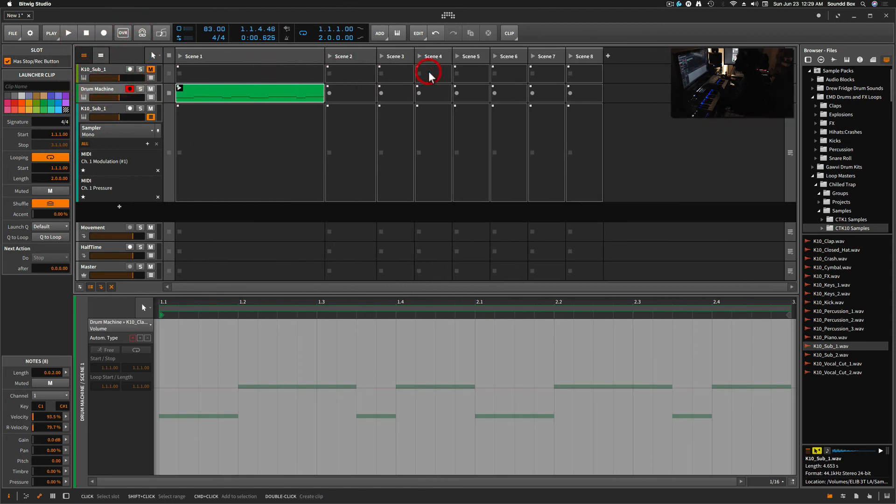
Step: Set the lower pitch bend range of the armed K10_Sub_1 track to -12
left_click(221, 157)
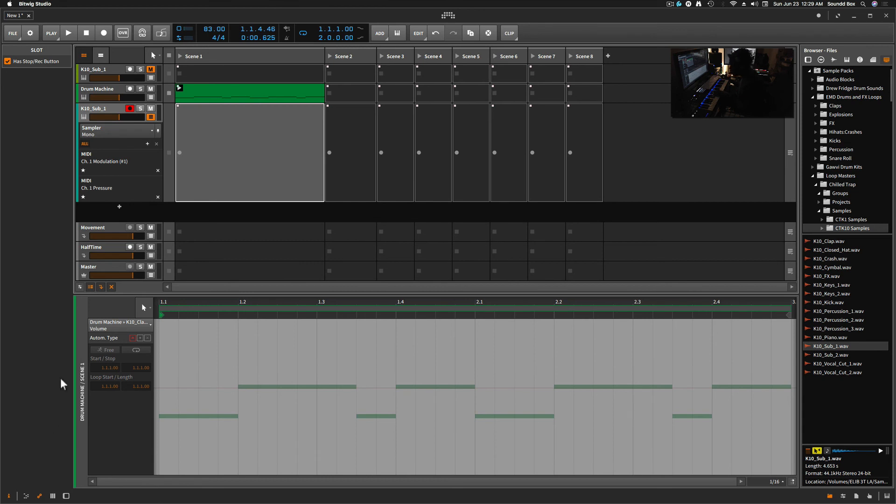
left_click(111, 114)
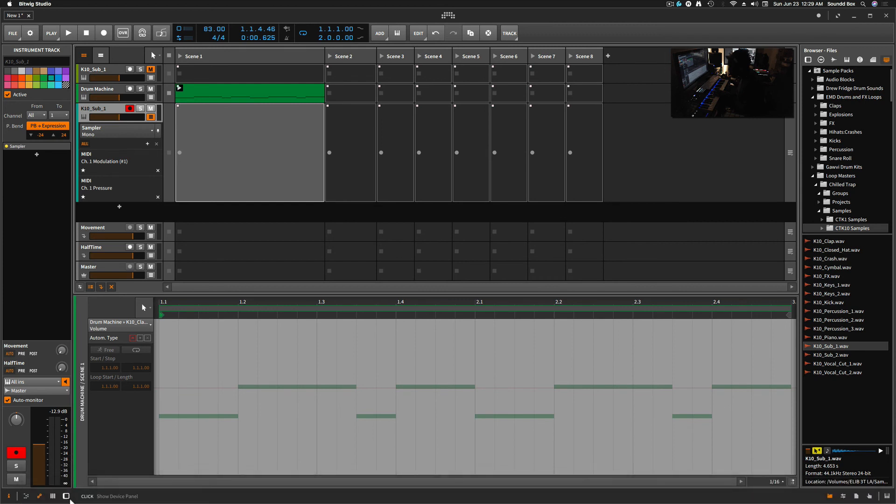
left_click(40, 135)
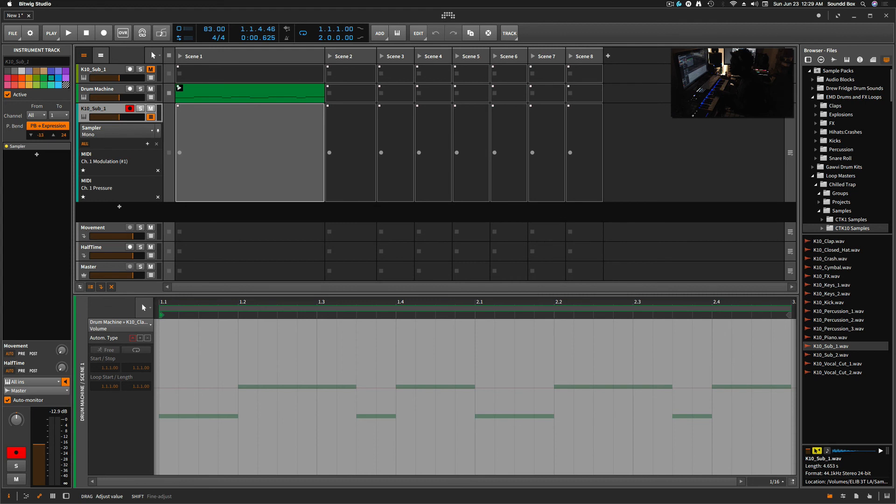
left_click_drag(40, 135, 46, 148)
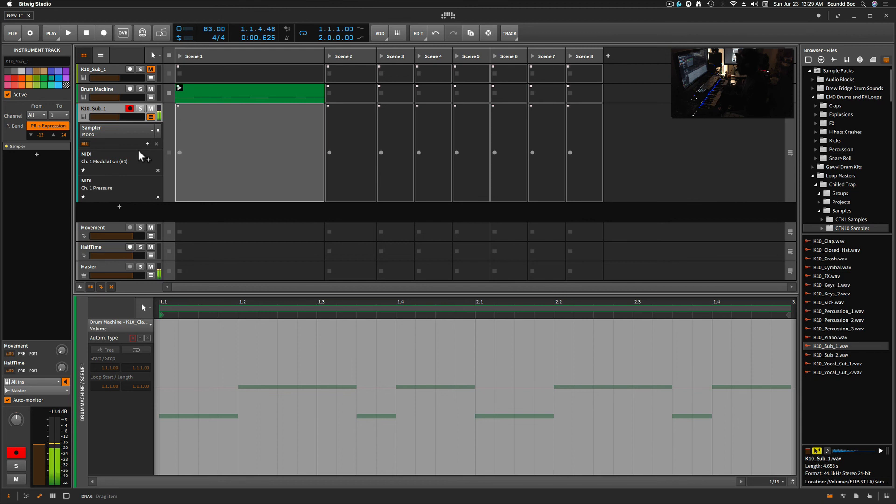
Step: Record a two-bar bass clip with pitch bends in the armed K10_Sub_1 track's Scene 1 slot and play Scene 1 with the drums
left_click(179, 152)
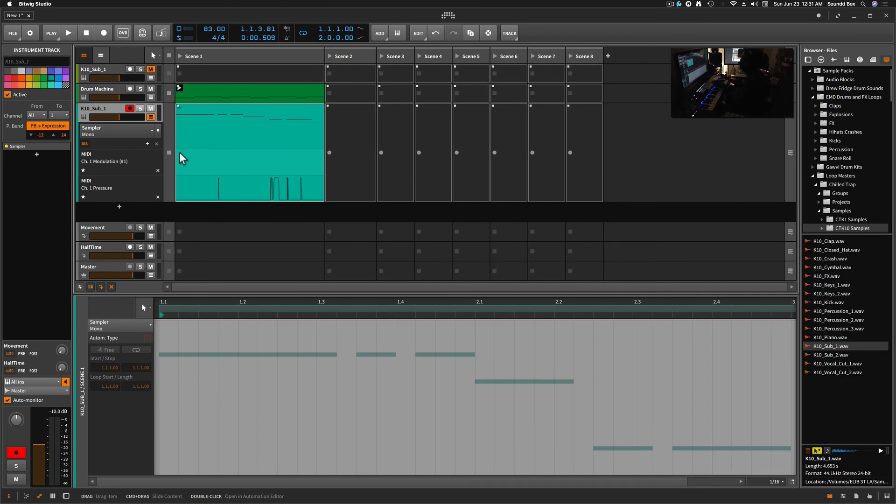
left_click(178, 107)
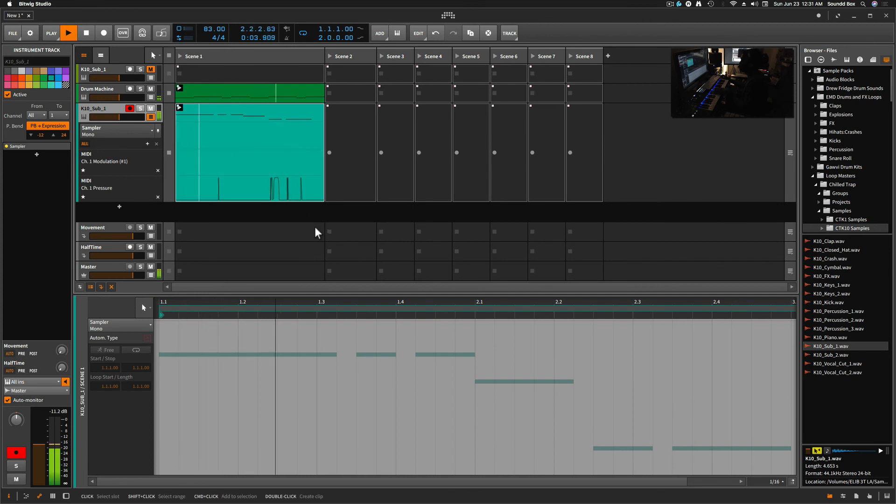
key("space")
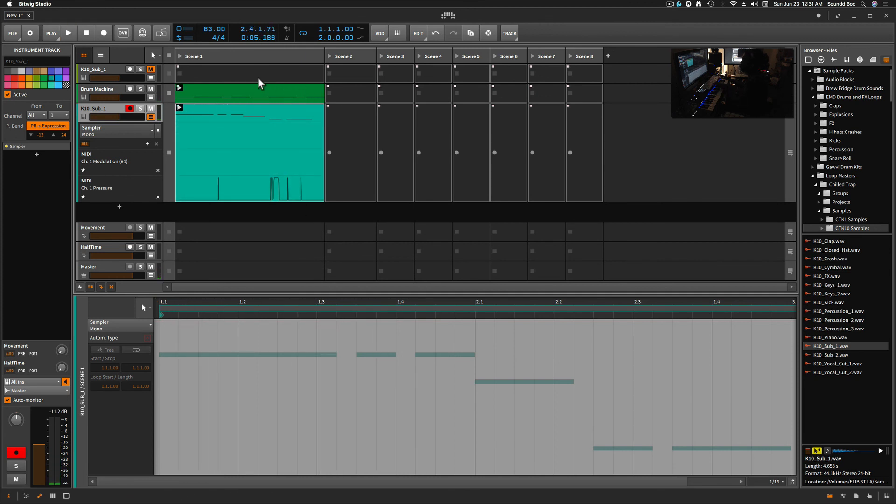
left_click(180, 57)
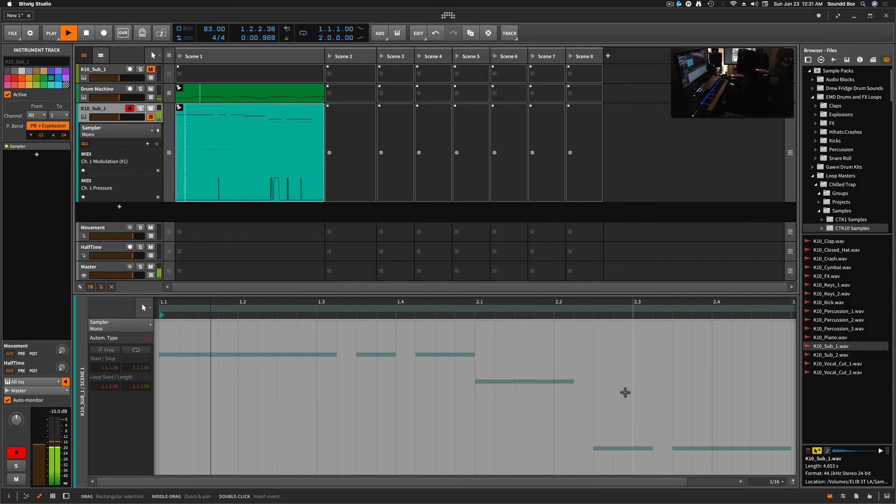
key("space")
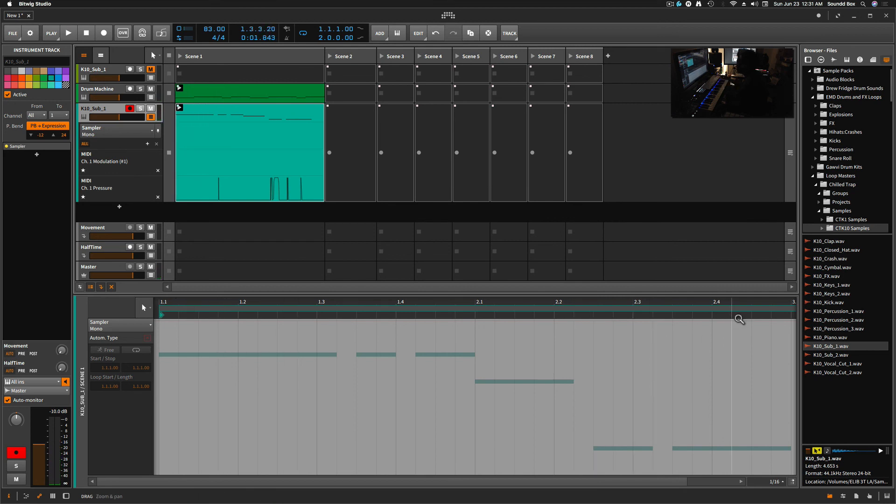
Step: Shorten the K10_Sub_1 Scene 1 clip's loop so it ends at bar 3, with a length of 2.0.0.00
left_click_drag(679, 483, 728, 443)
left_click_drag(428, 478, 428, 485)
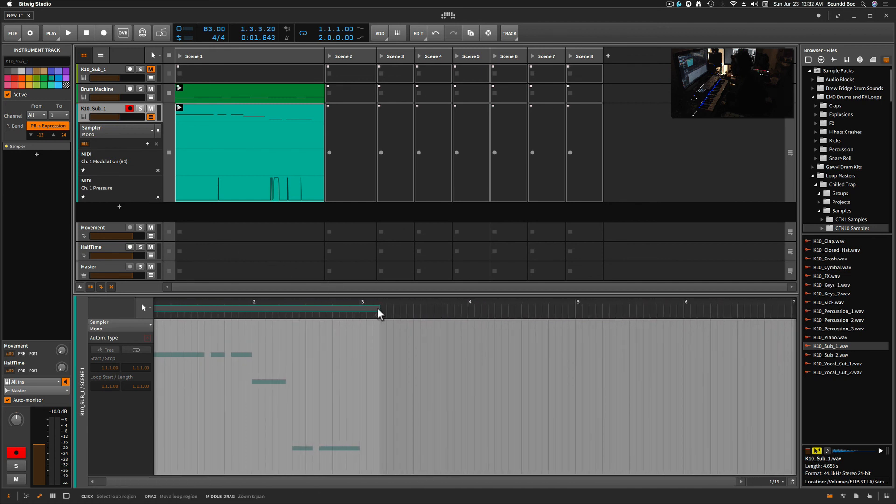
left_click_drag(378, 307, 357, 307)
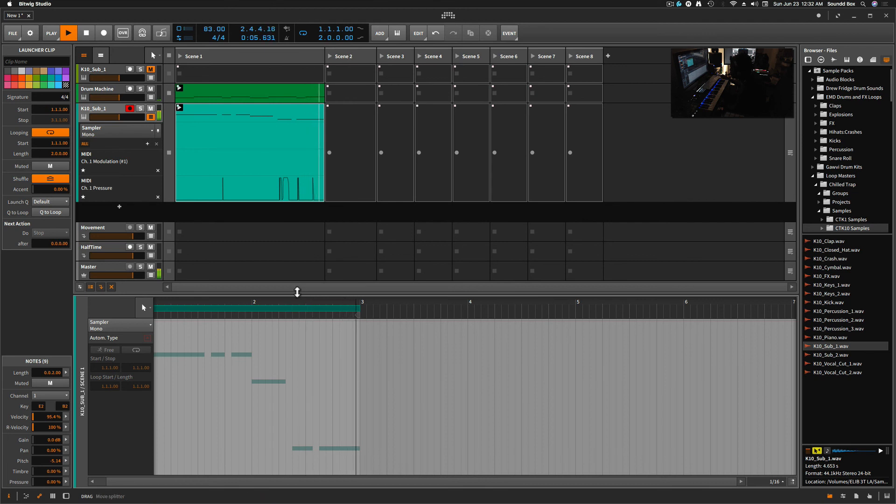
Step: Show the bass clip's Ch. 1 Pressure automation in the automation editor and stop playback
left_click(222, 186)
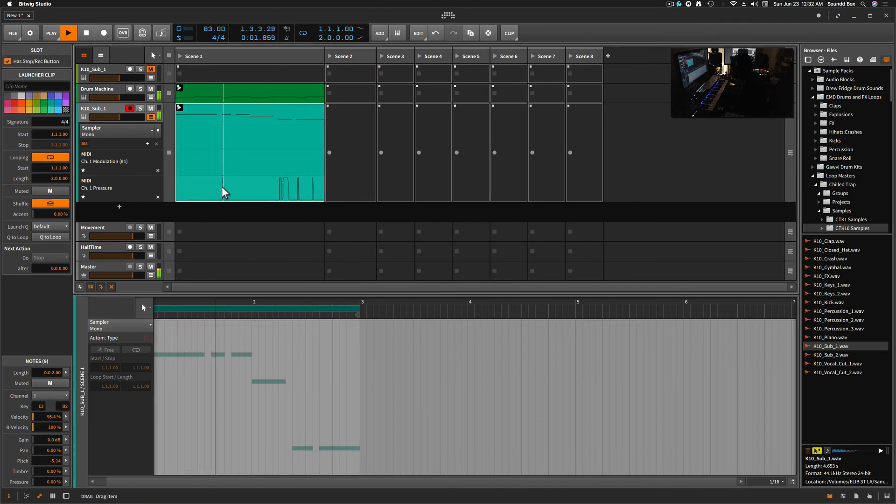
left_click(222, 187)
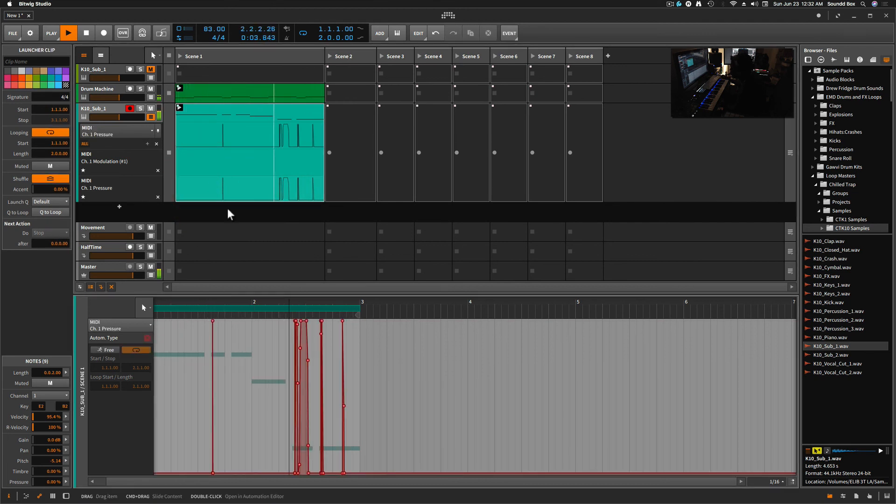
key("space")
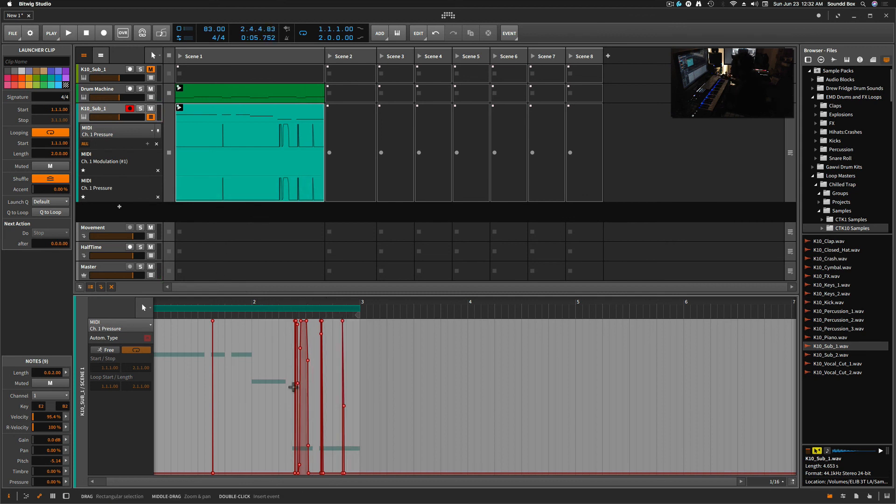
Step: Open the K10_Sub_1 Scene 1 clip's notes in the note editor and turn on micro-pitch expression editing
left_click(267, 138)
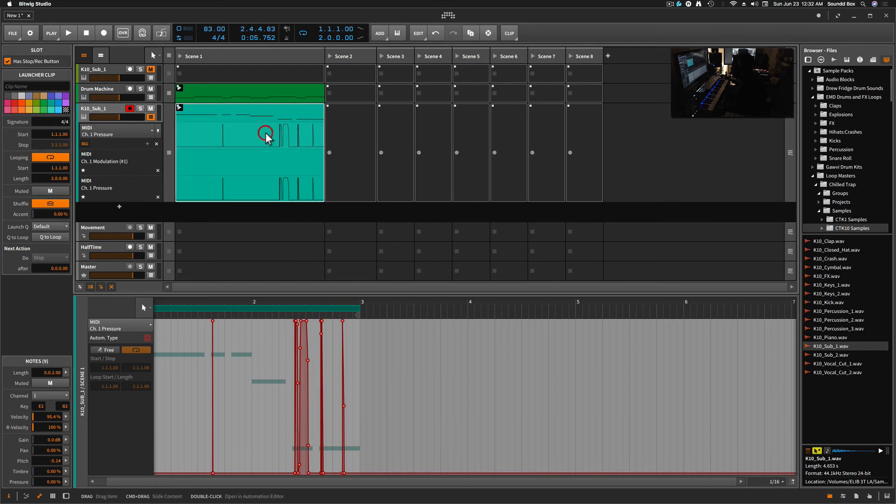
left_click(253, 188)
double_click(247, 112)
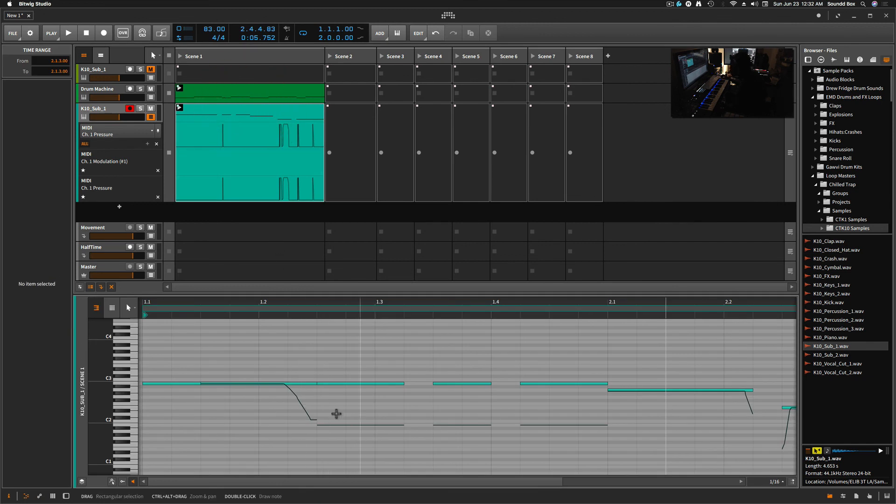
left_click(233, 112)
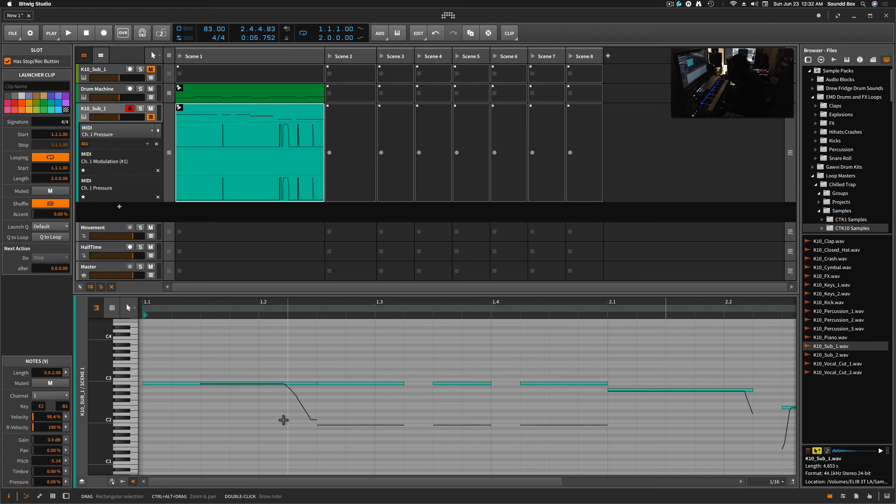
left_click(112, 483)
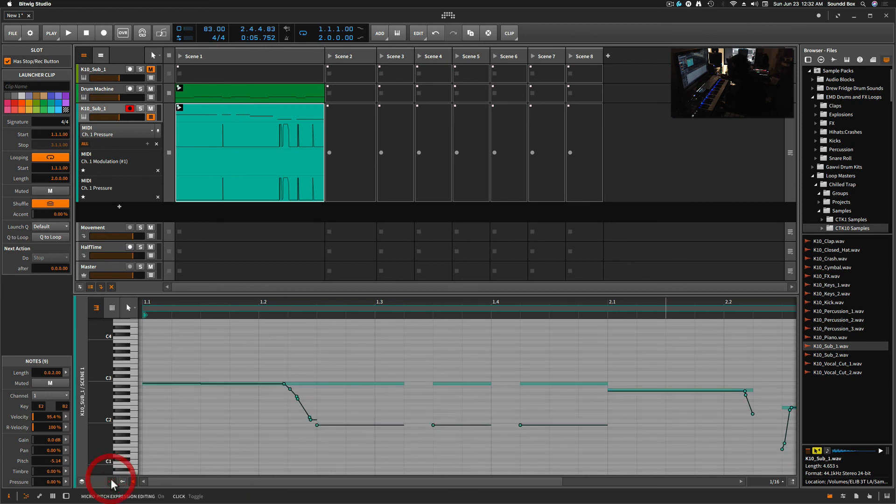